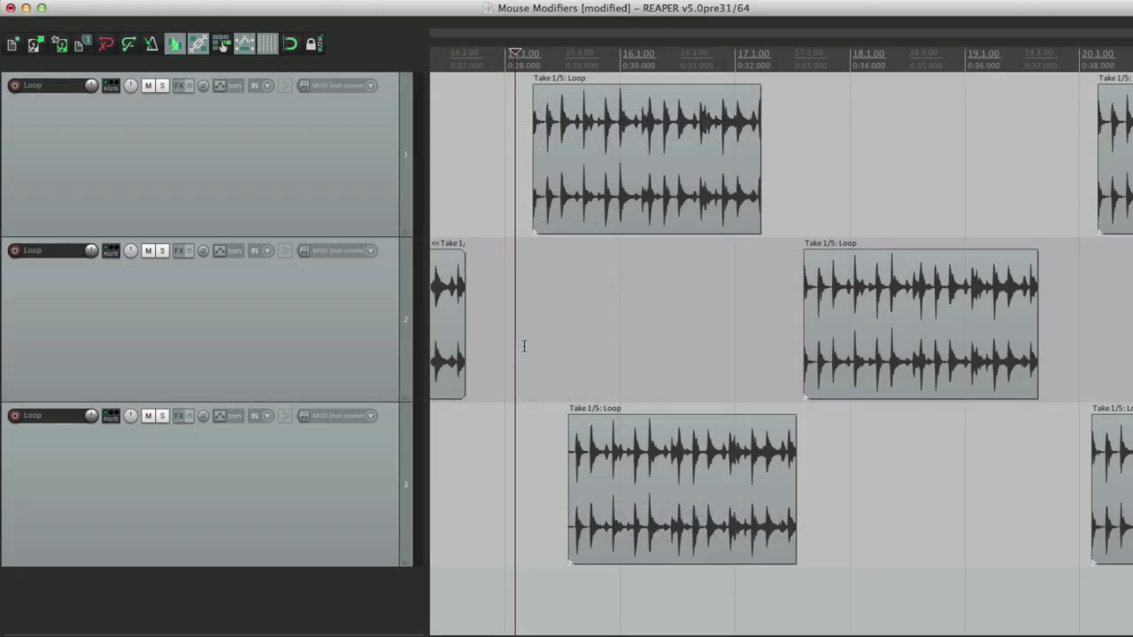
- Display the mouse modifier assignments for right drag in the Arrange view context and close the preferences
key(super+comma)
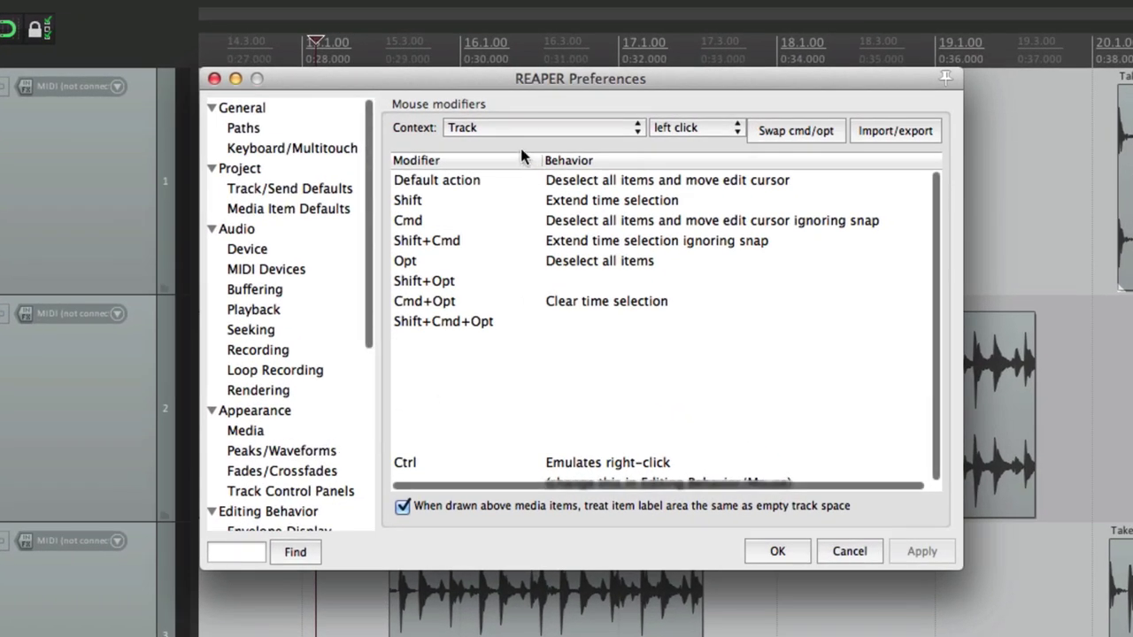
click(512, 127)
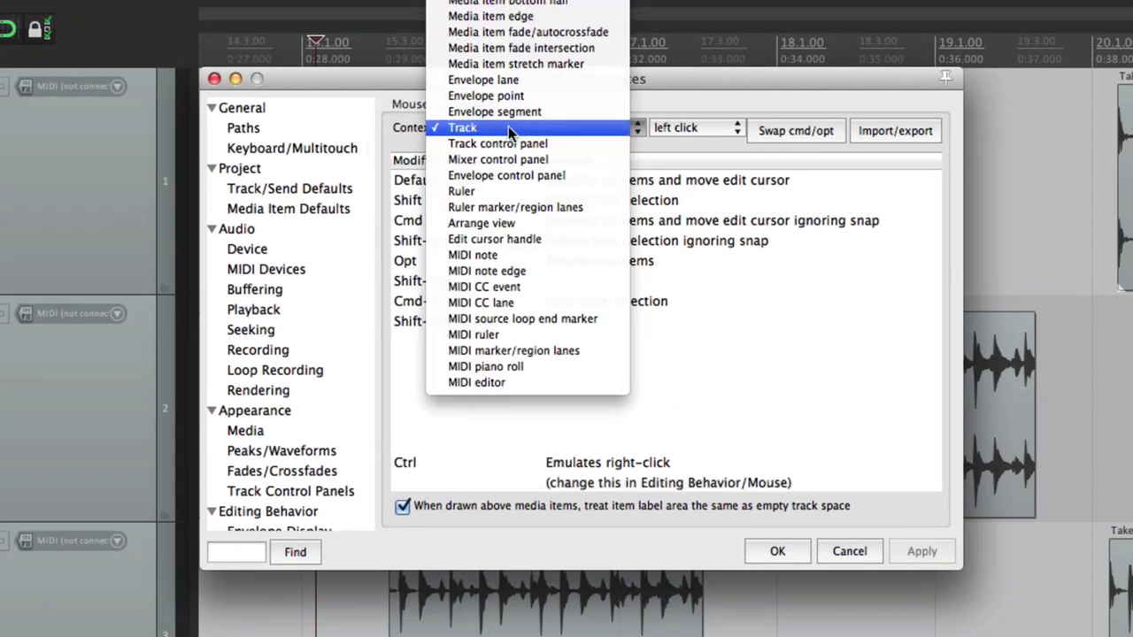
click(561, 223)
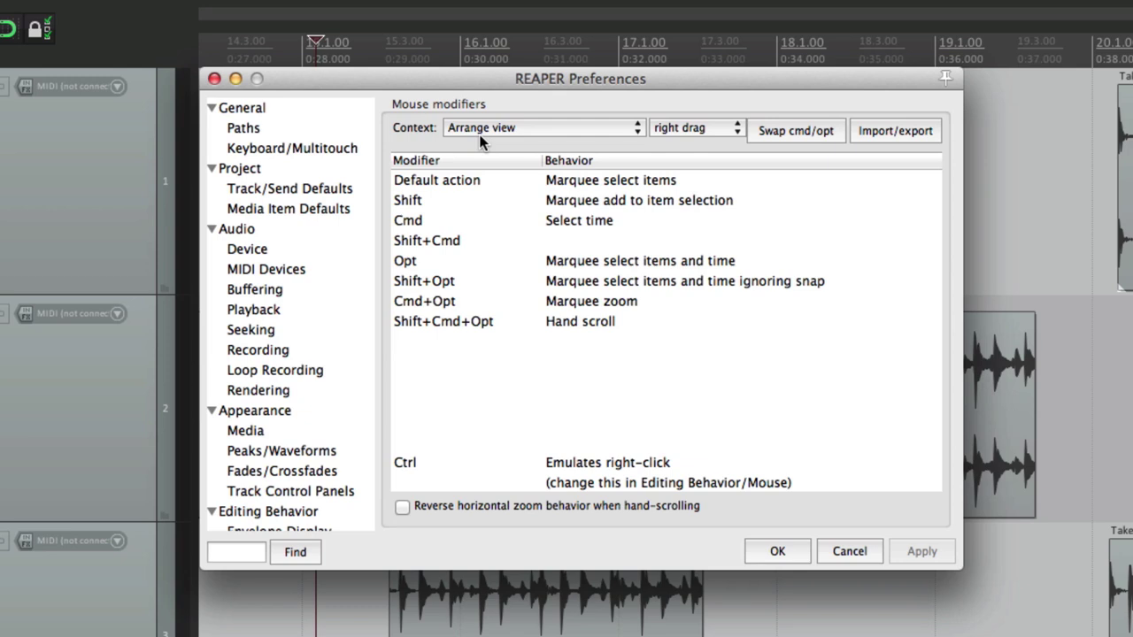
click(716, 131)
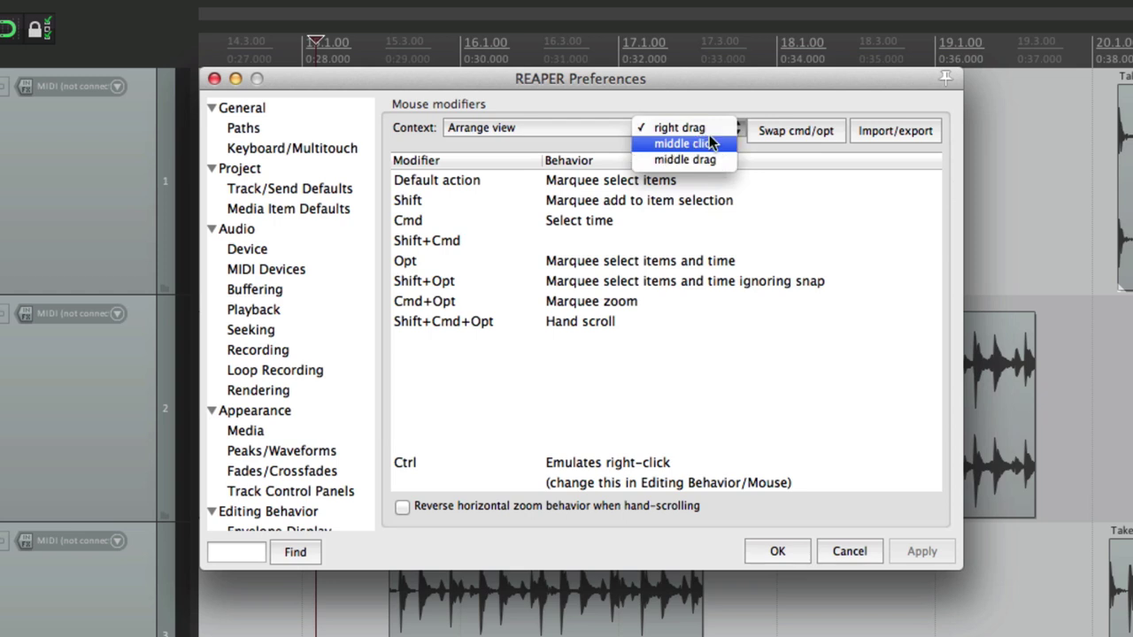
click(709, 125)
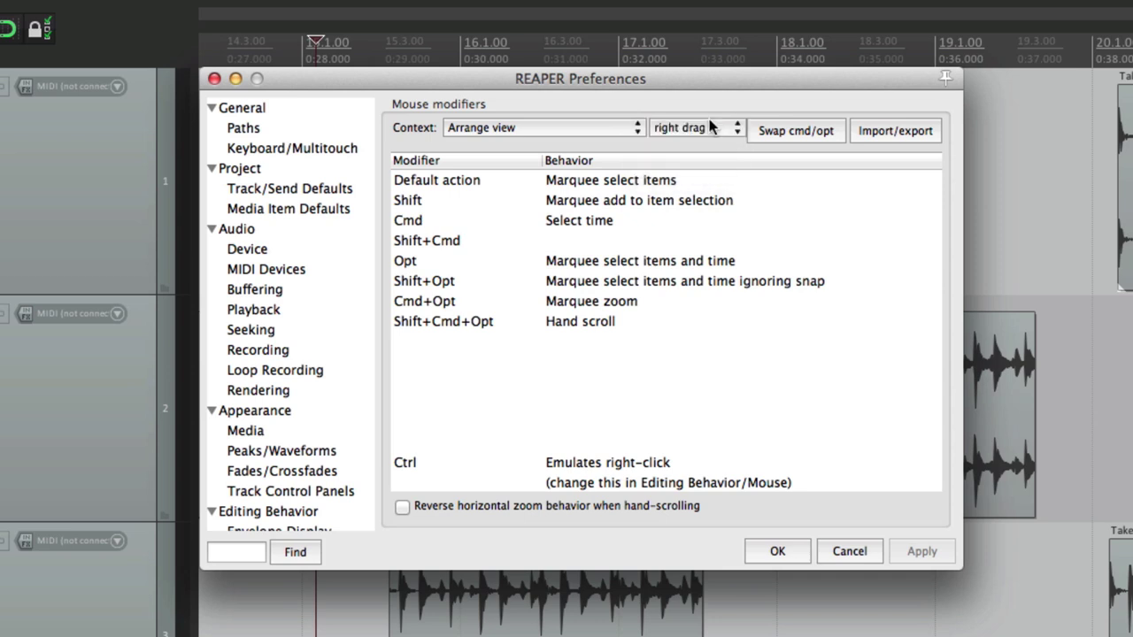
click(672, 186)
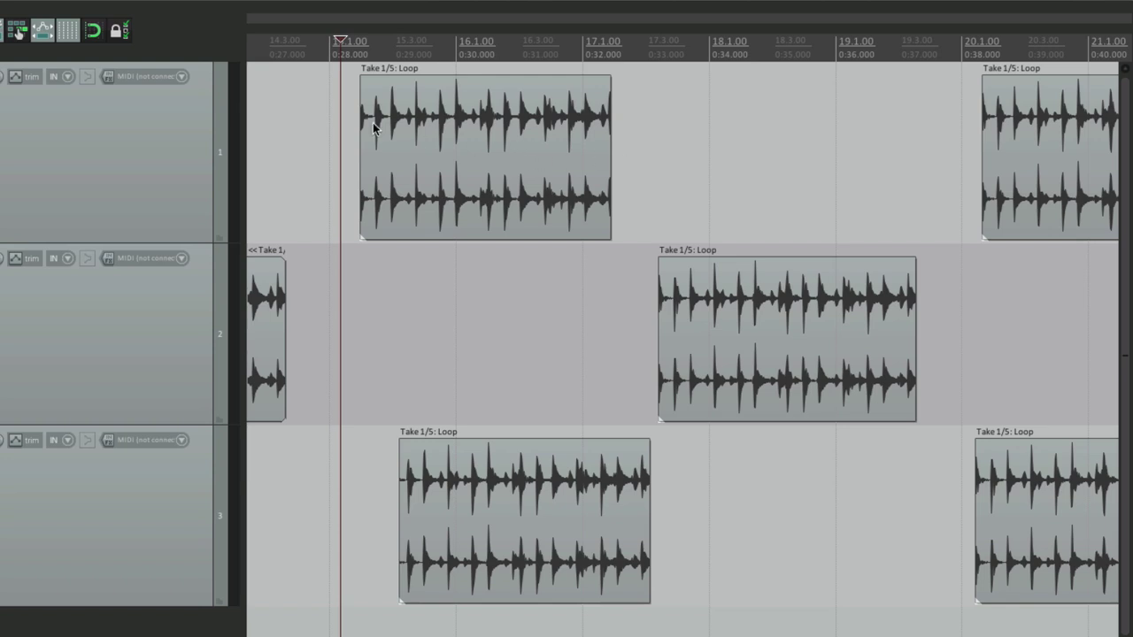
- Marquee-select different groups of loop items across the three tracks and deselect them all
drag(344, 121, 386, 150)
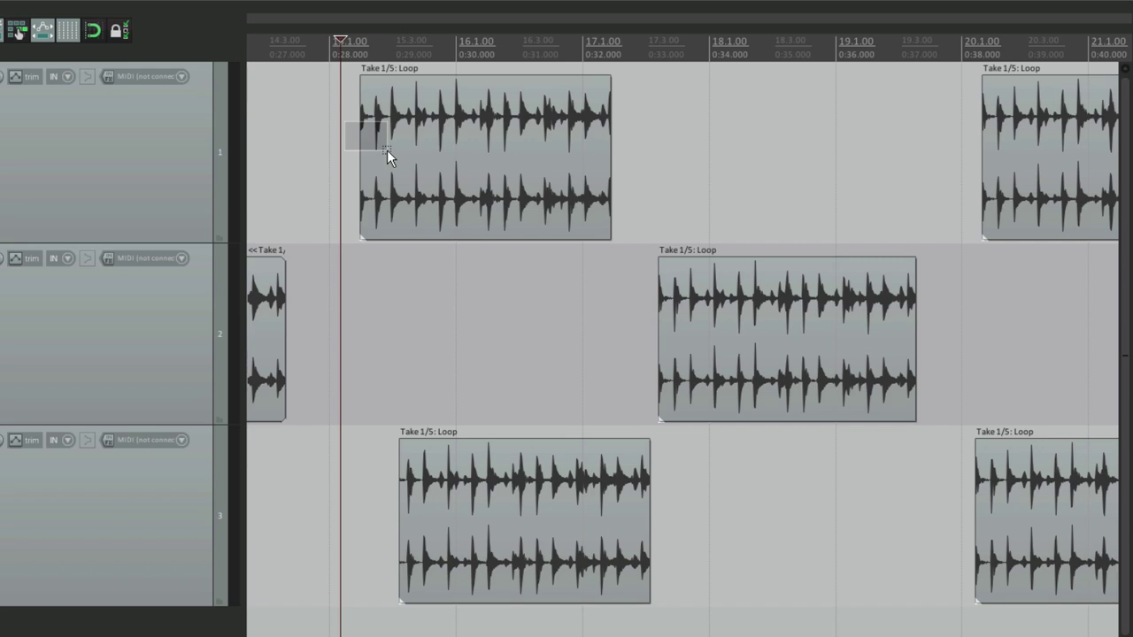
drag(387, 150, 792, 338)
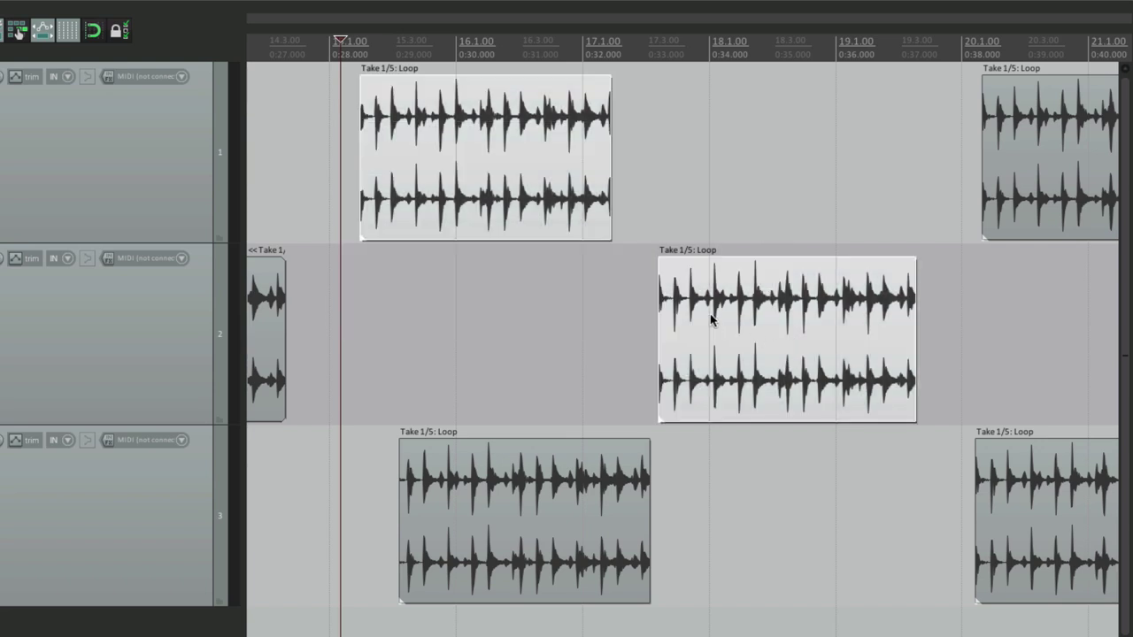
drag(365, 510, 677, 538)
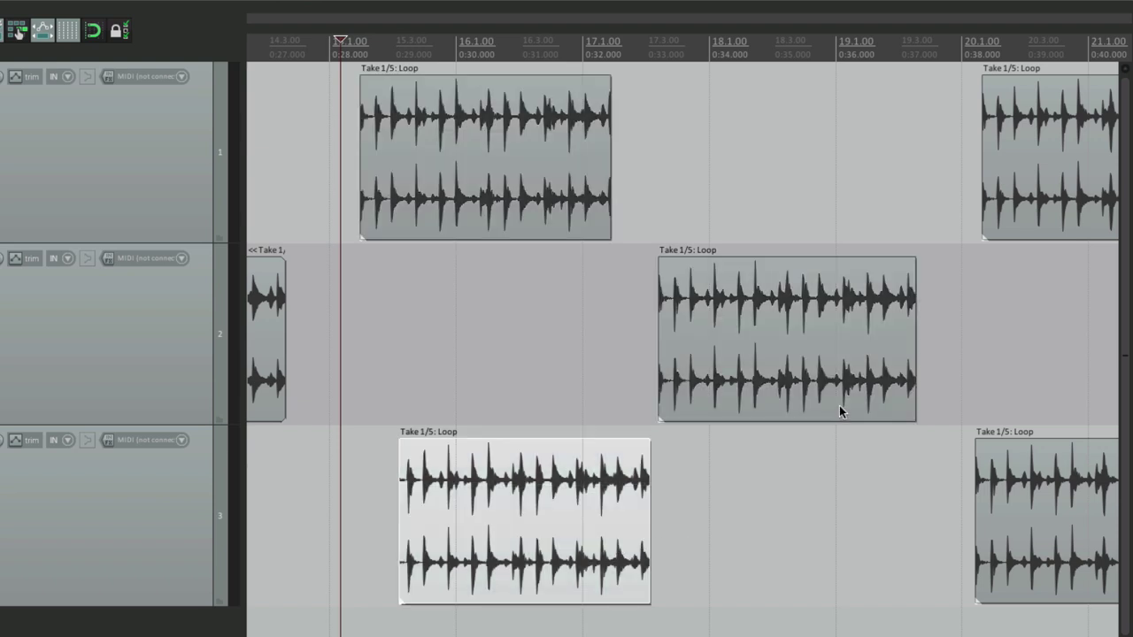
drag(881, 166, 1044, 482)
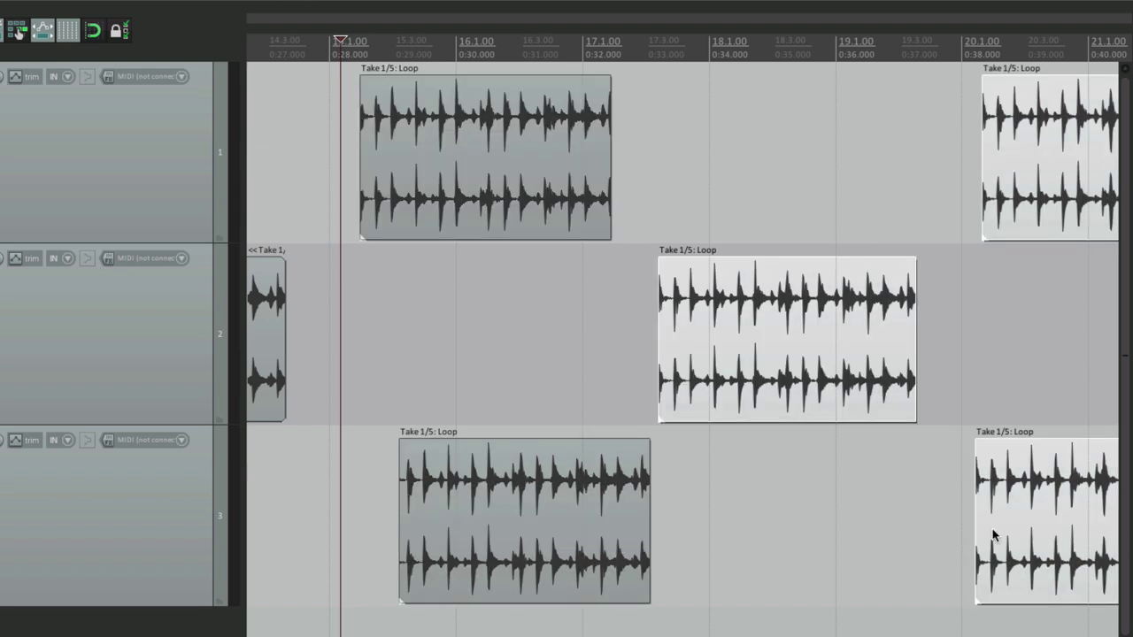
click(629, 328)
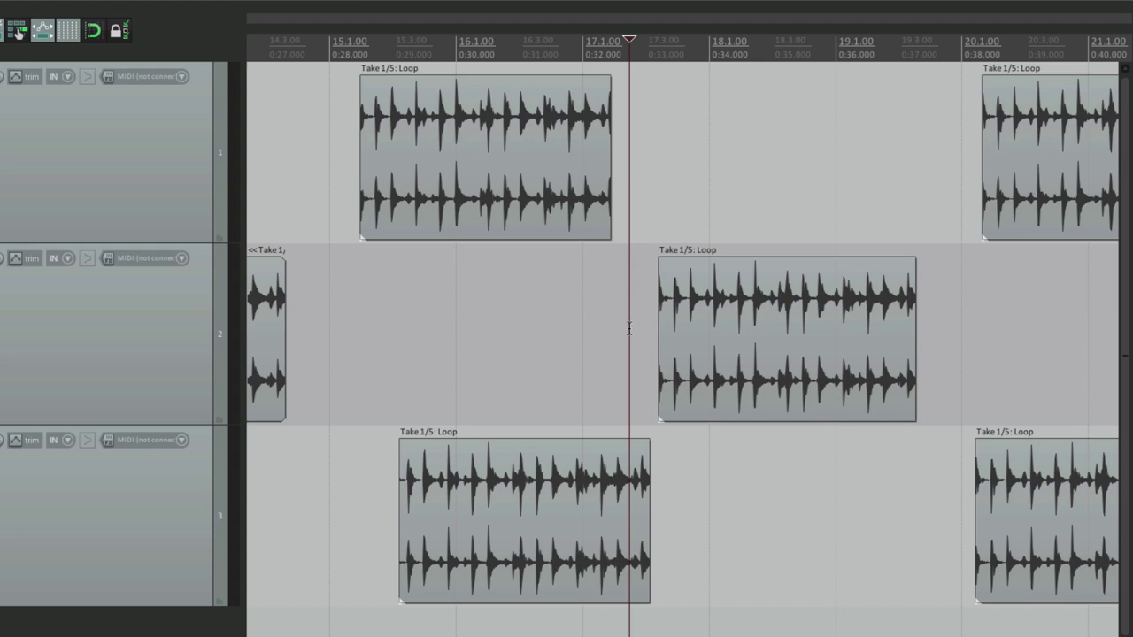
- Set the default right-drag action in the Arrange view to marquee select items with Set time selection
key(super+comma)
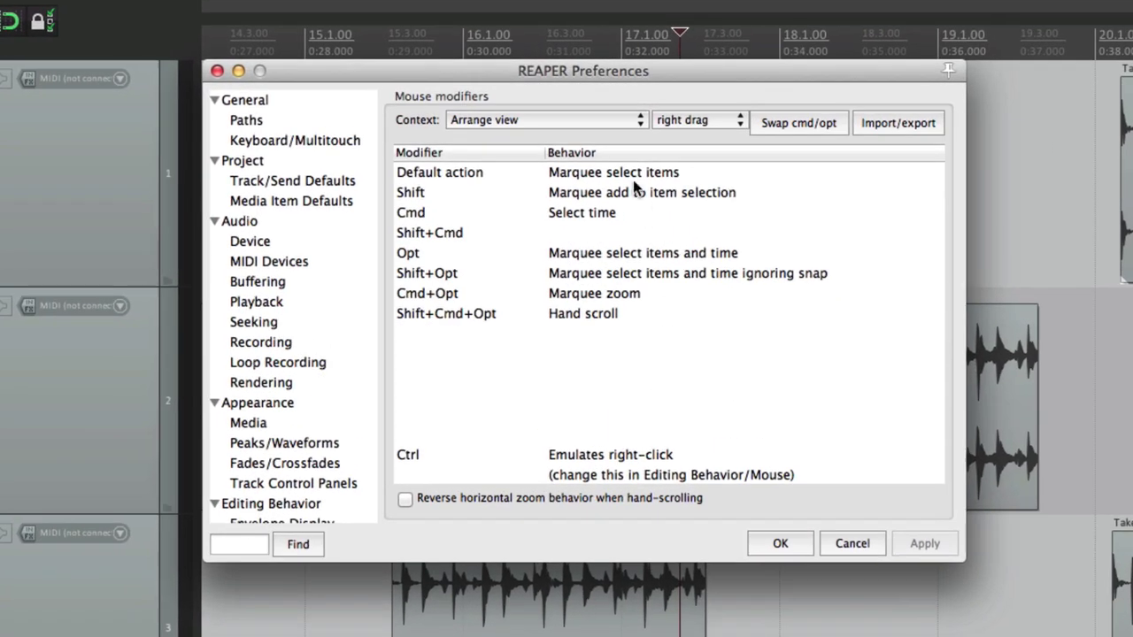
click(631, 173)
mouse_move(643, 222)
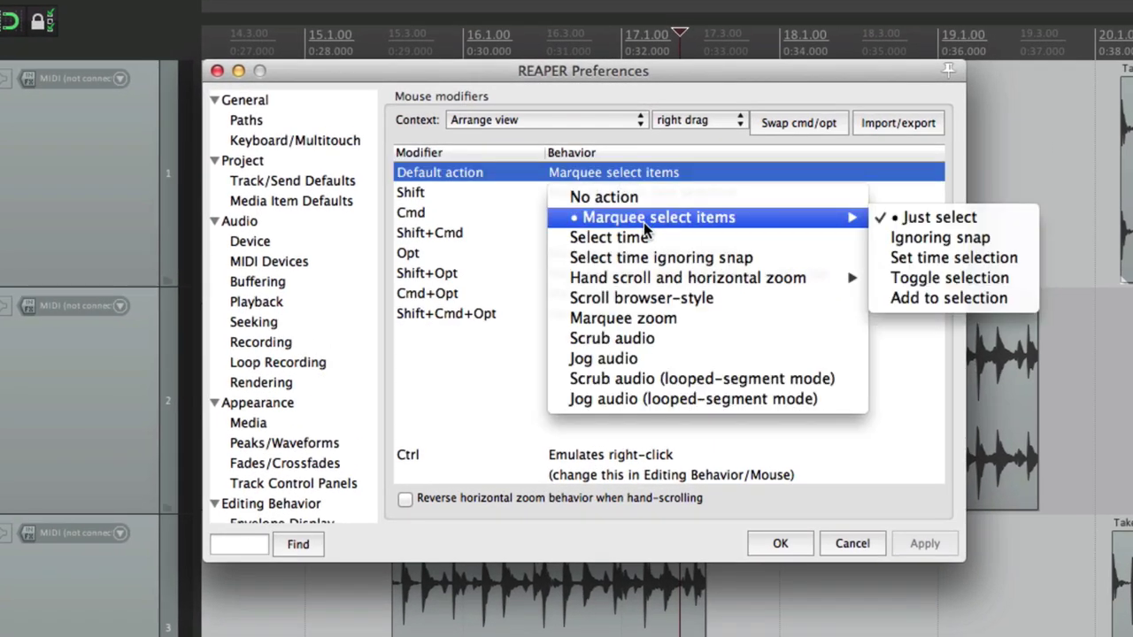
click(953, 257)
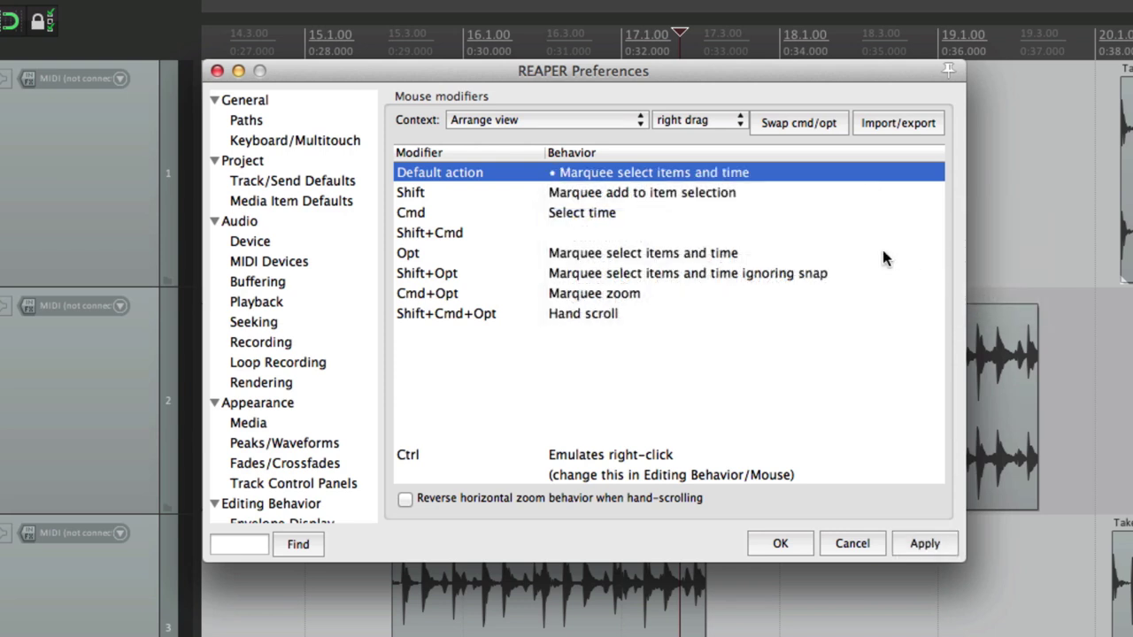
click(755, 259)
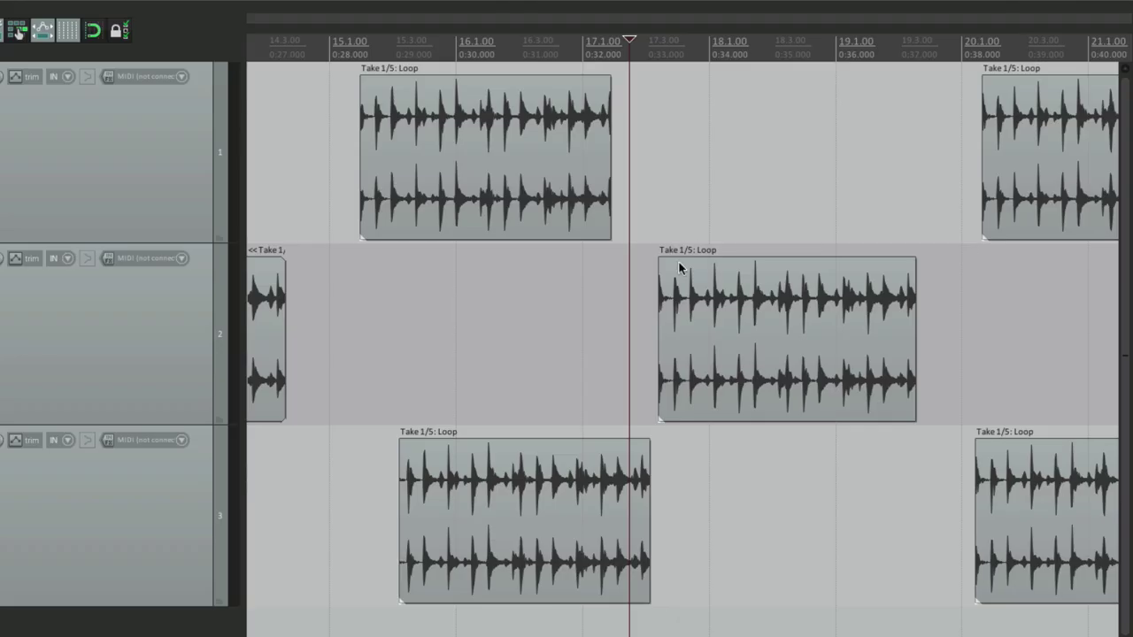
- Marquee-select the track 2 loop with a time range over its middle, cut that section and undo the cut
drag(637, 260, 939, 357)
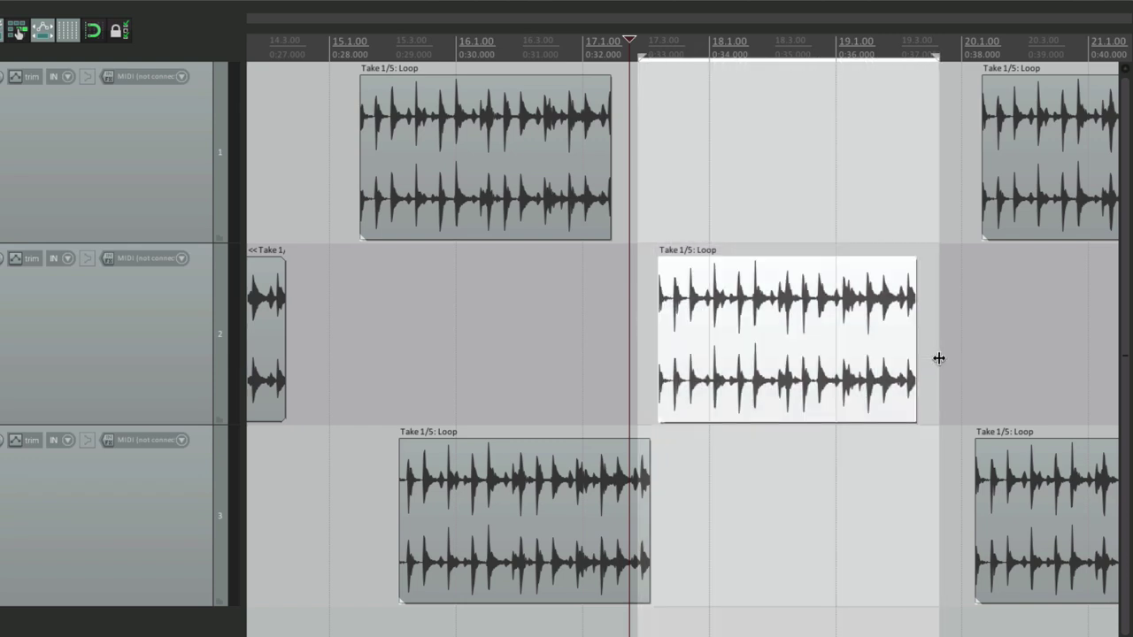
drag(701, 160, 879, 359)
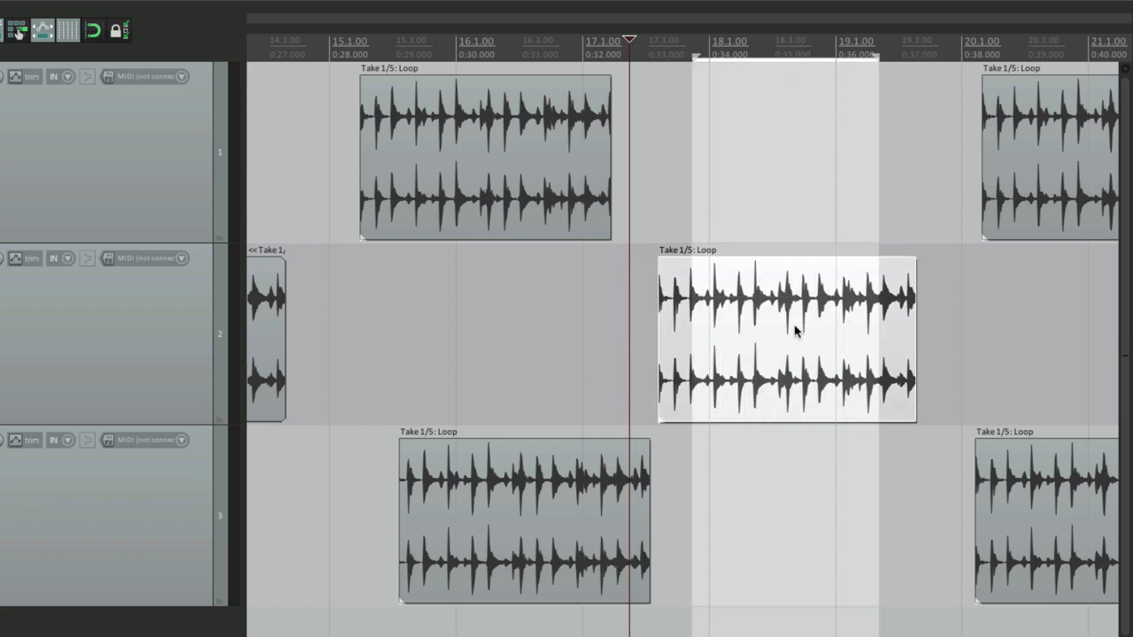
key(ctrl+x)
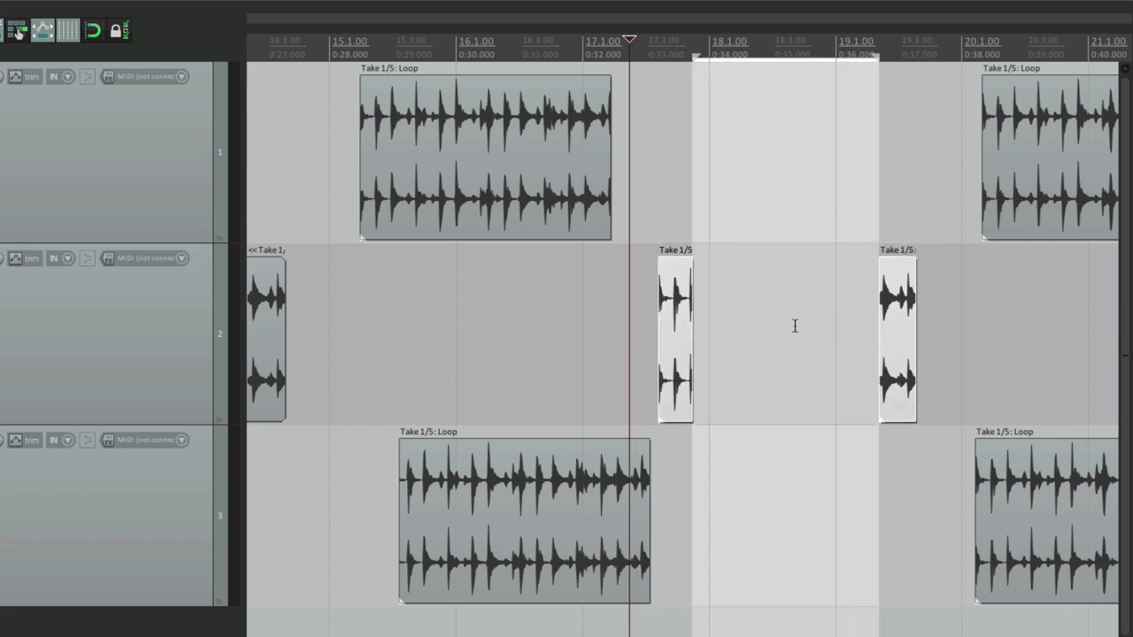
key(ctrl+z)
- Delete the marquee-selected time range from the first full loops on tracks 1 and 3, clear the time selection and undo the deletion
drag(434, 137, 588, 558)
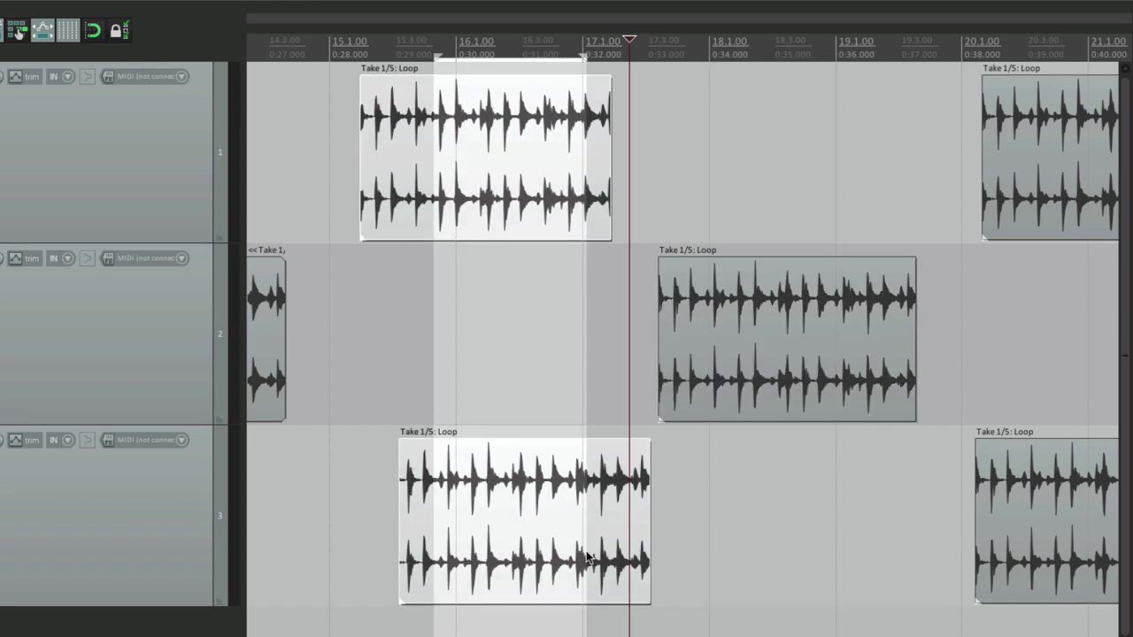
key(Delete)
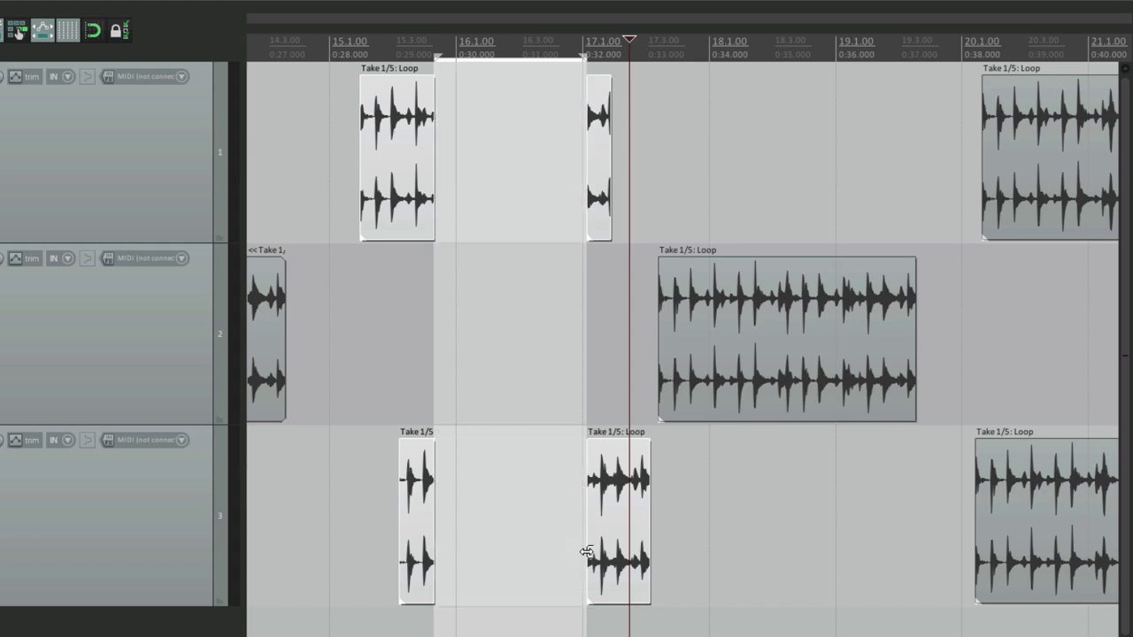
key(Escape)
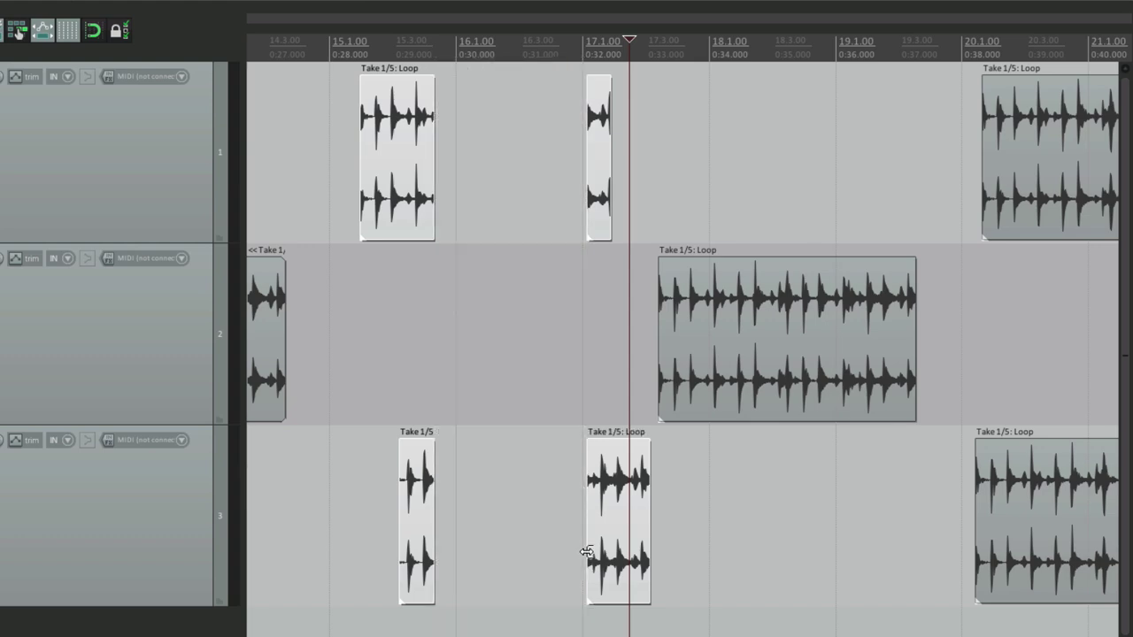
key(ctrl+z)
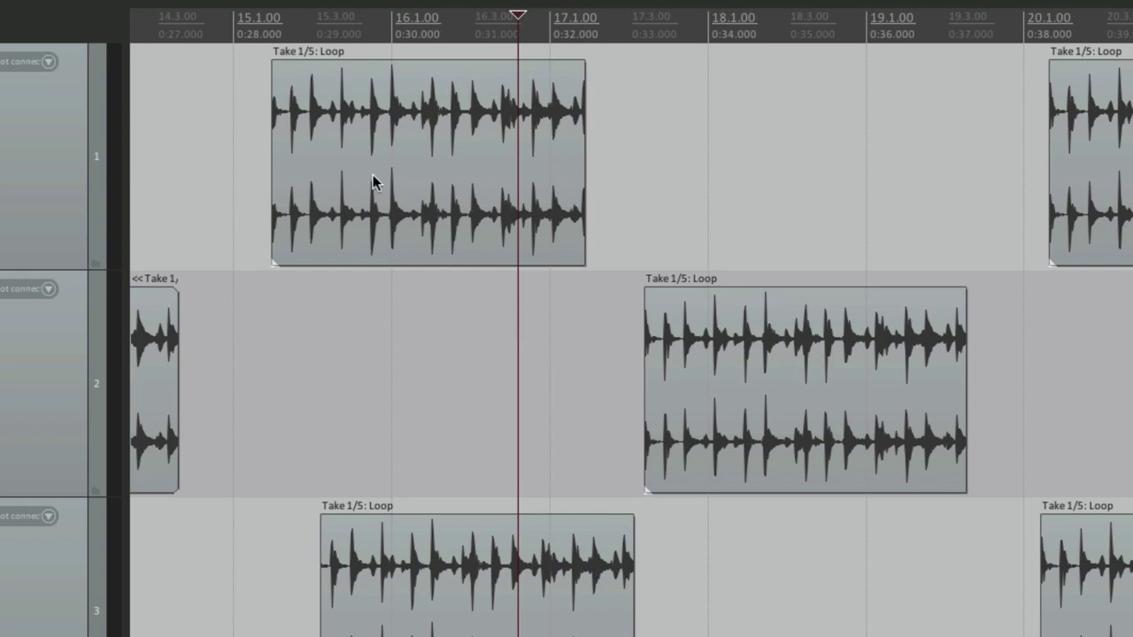
- Marquee-select the first loop on track 1 with its time range, followed by the middle of the full loop on track 2
click(252, 131)
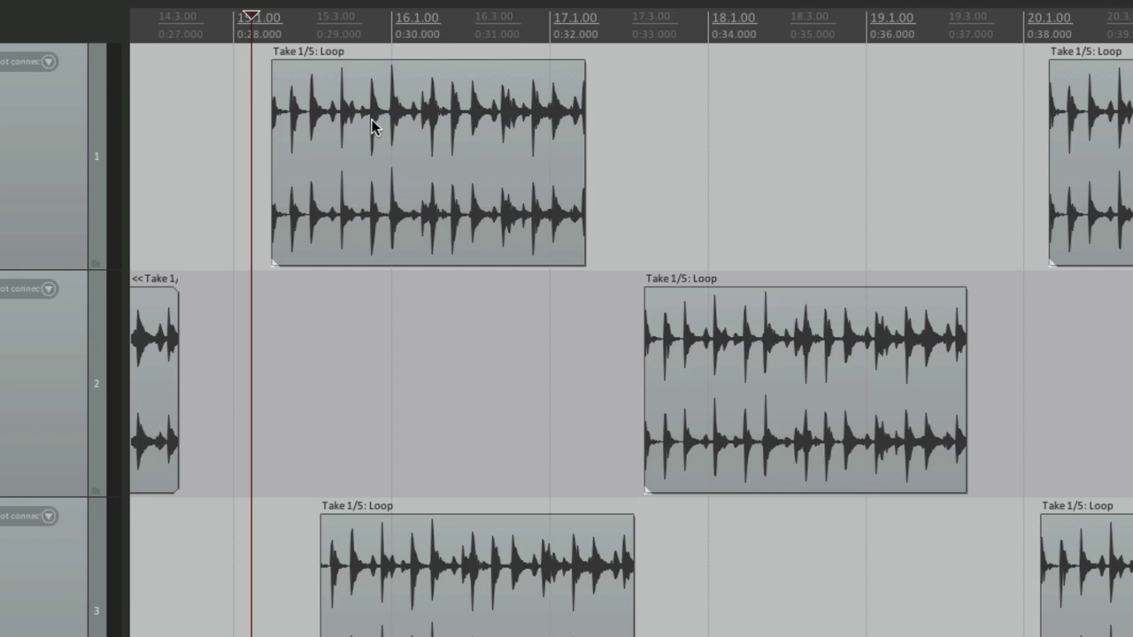
mouse_move(215, 114)
mouse_down()
mouse_move(481, 288)
mouse_move(499, 341)
mouse_up()
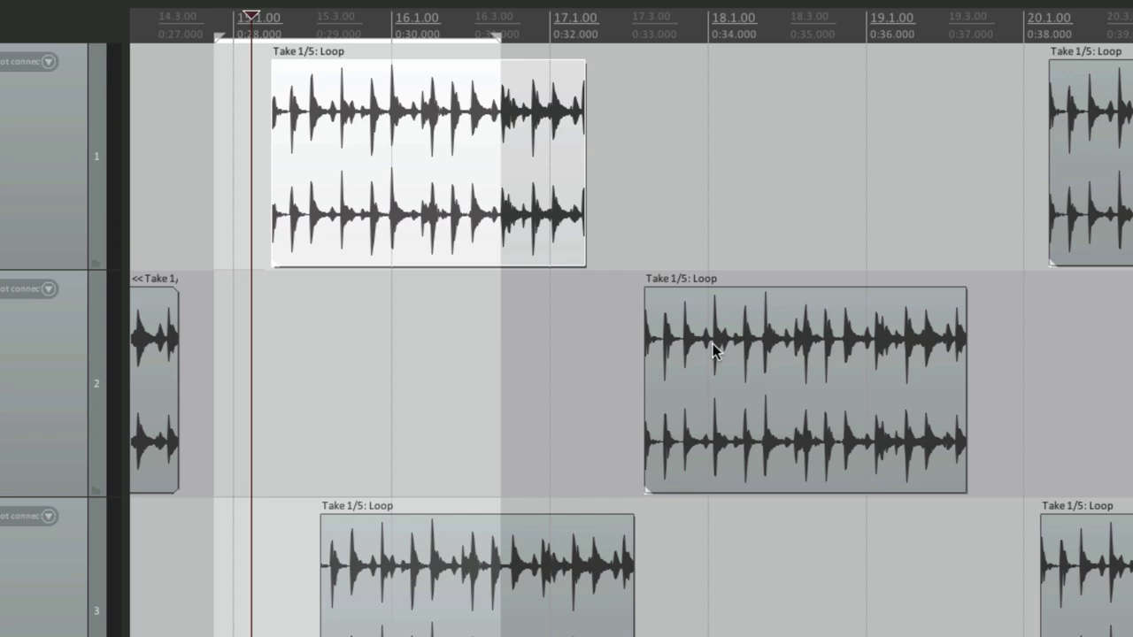
drag(707, 317, 887, 410)
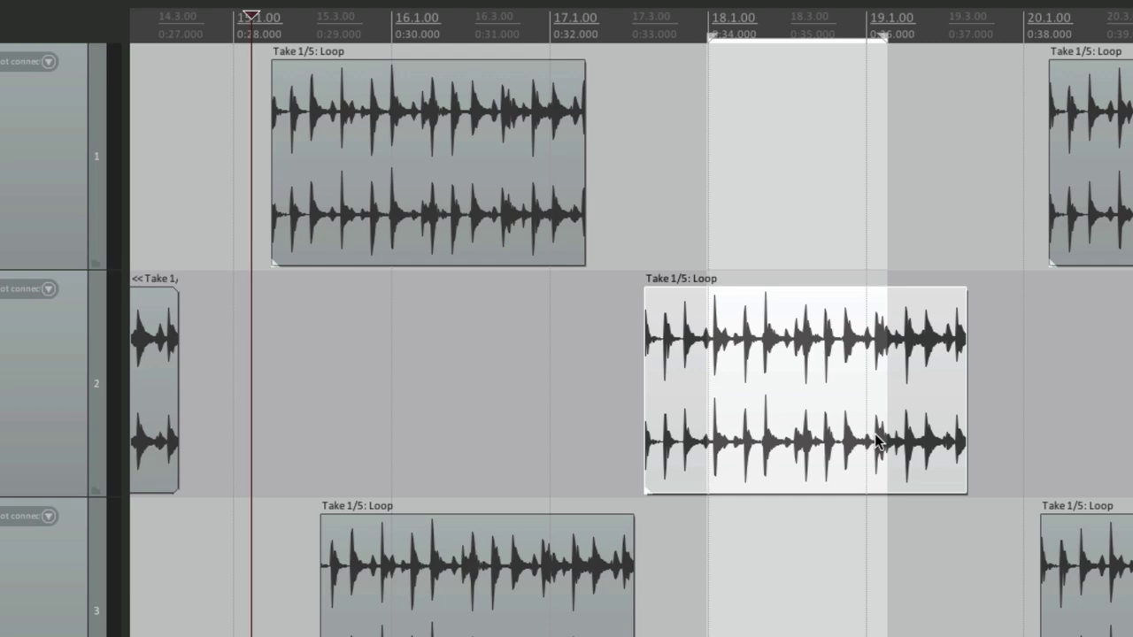
- Set the default right-drag action in the Arrange view to marquee select items with Toggle selection
key(super+comma)
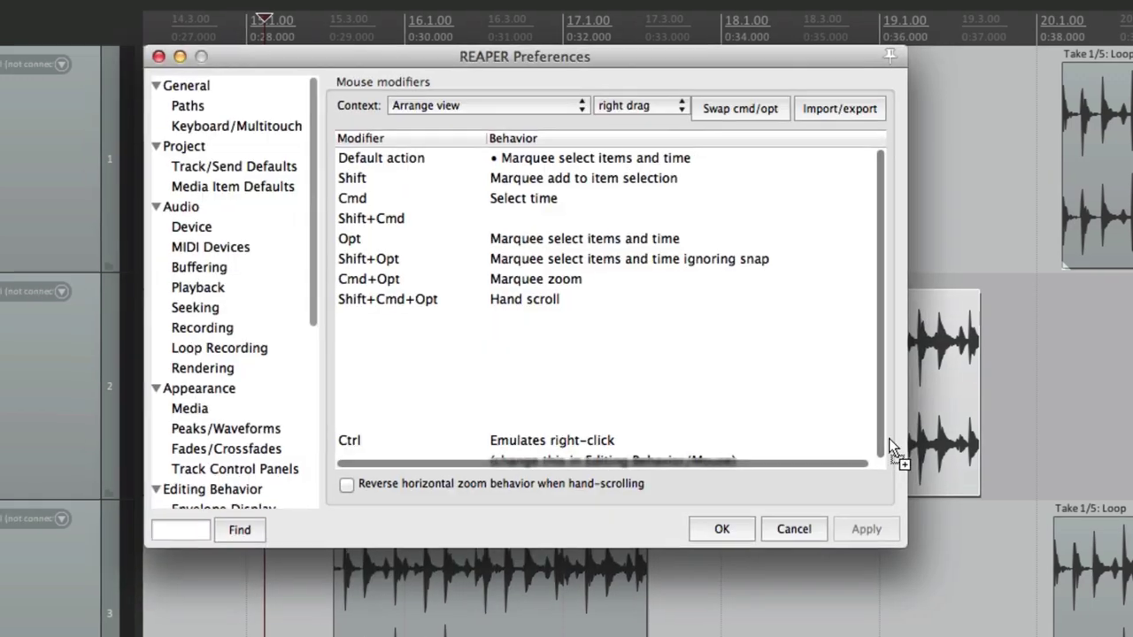
click(619, 159)
click(704, 174)
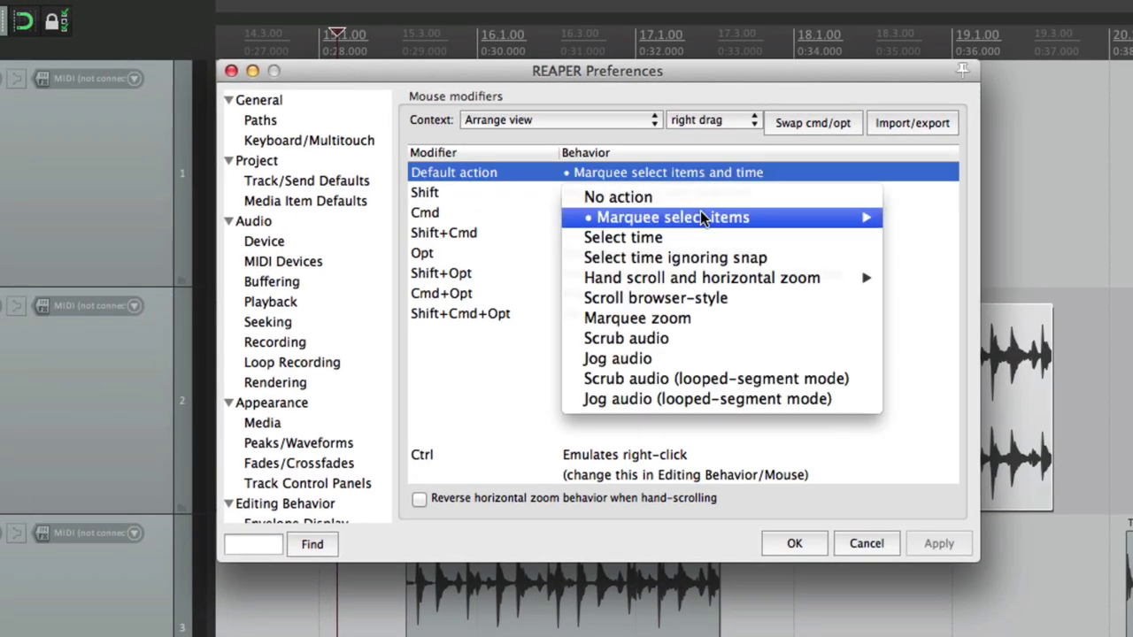
mouse_move(700, 215)
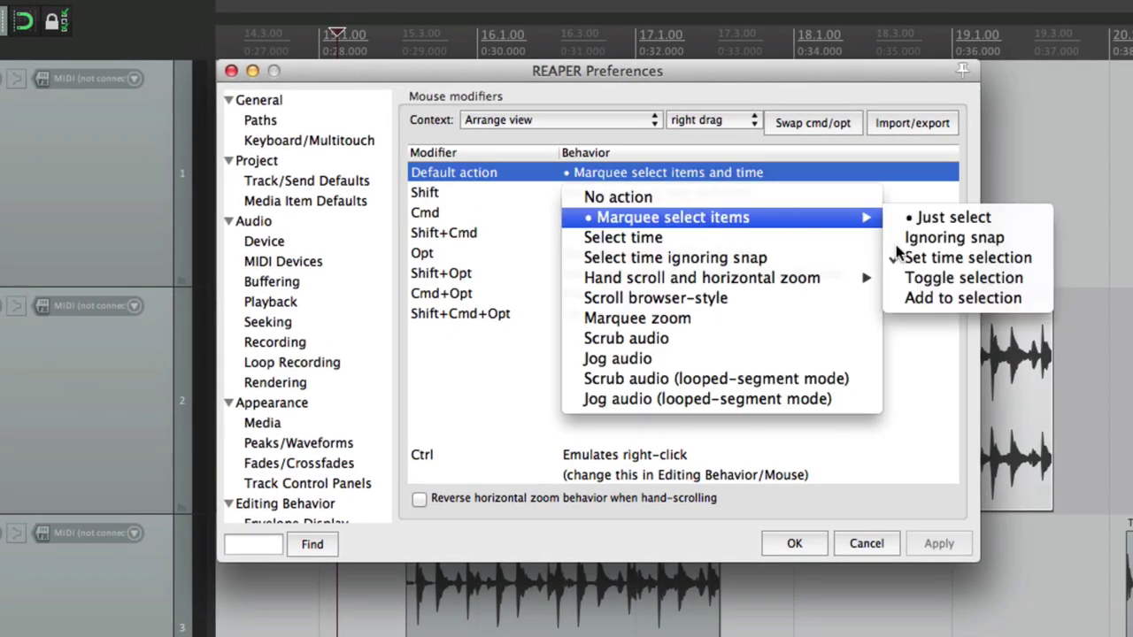
click(972, 280)
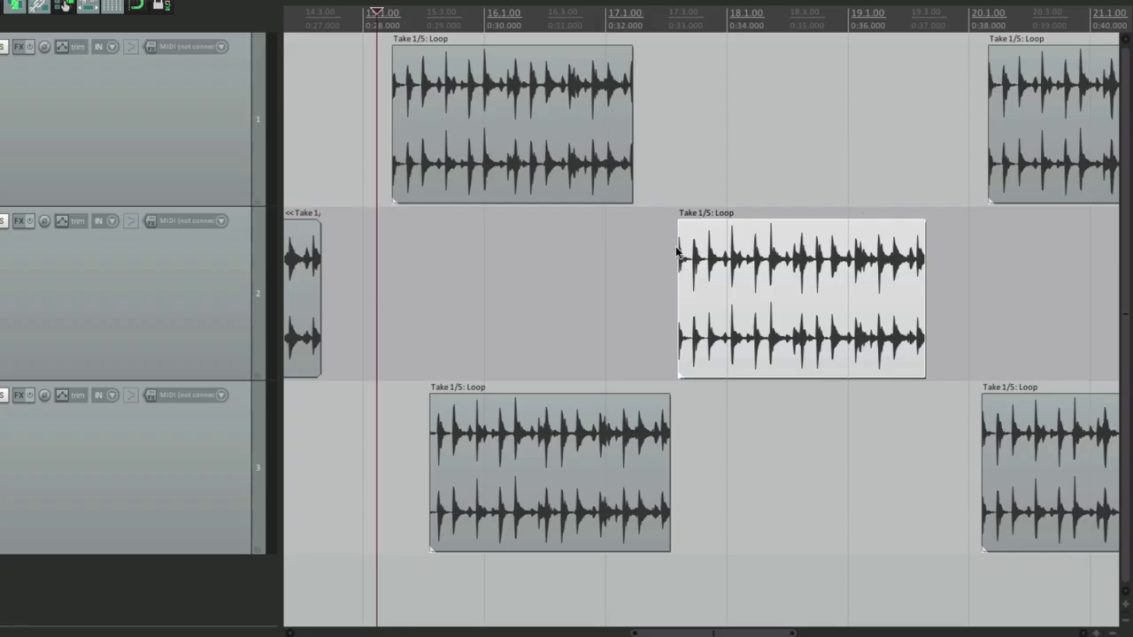
- Clear the item selection and marquee-toggle on the full track 2 loop, the first track 1 loop and both track 3 loops
click(618, 264)
drag(671, 183, 832, 337)
drag(374, 78, 527, 232)
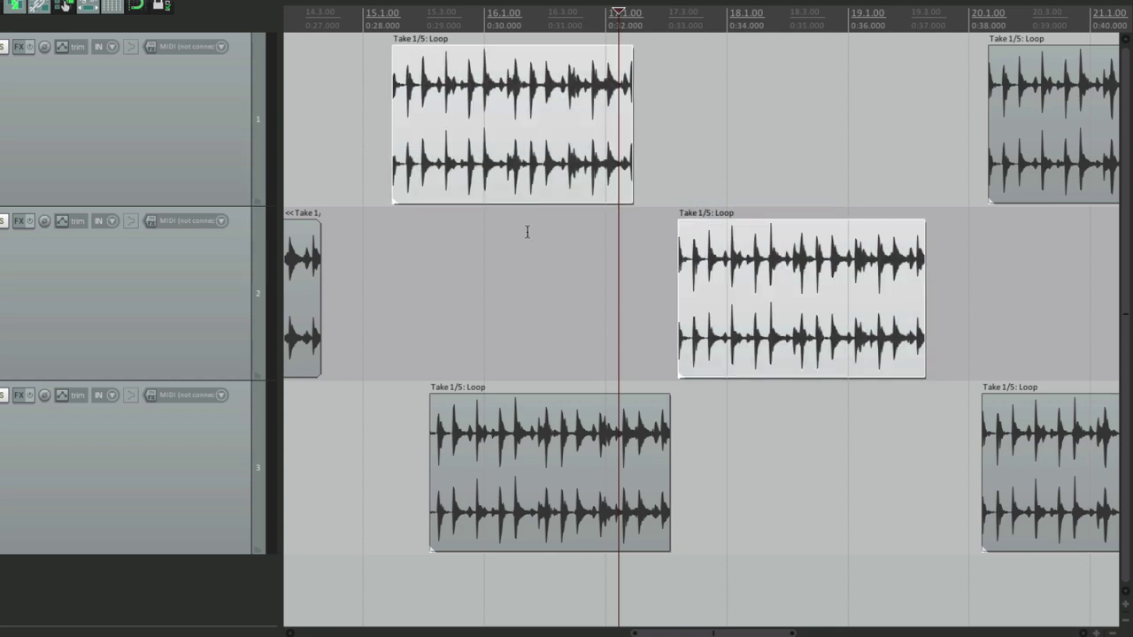
drag(402, 377, 549, 495)
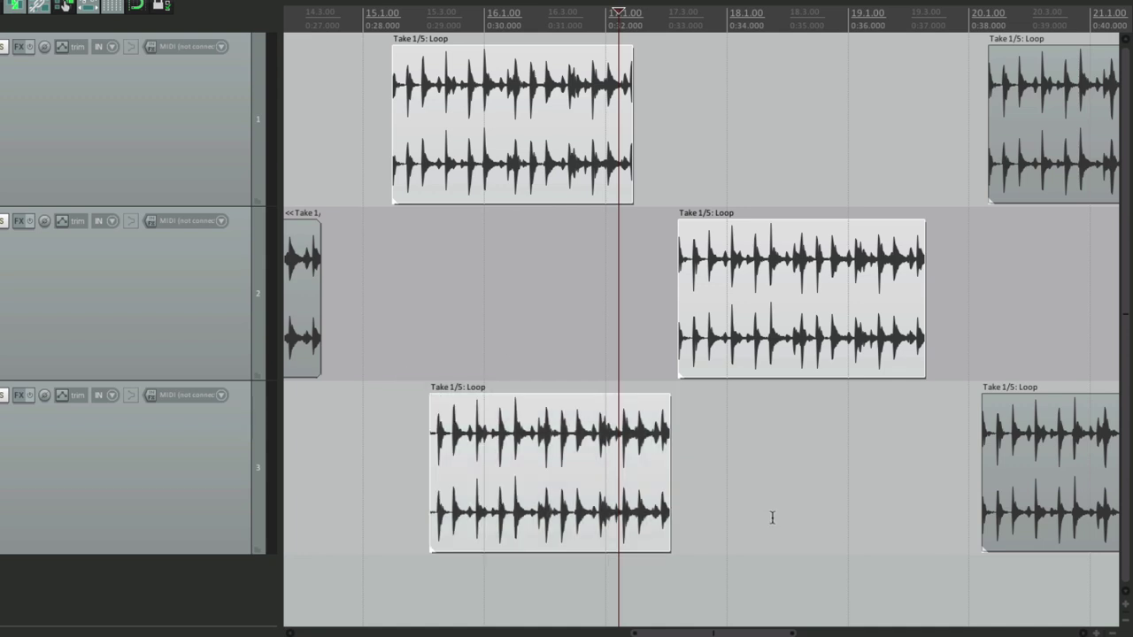
drag(895, 473, 1032, 437)
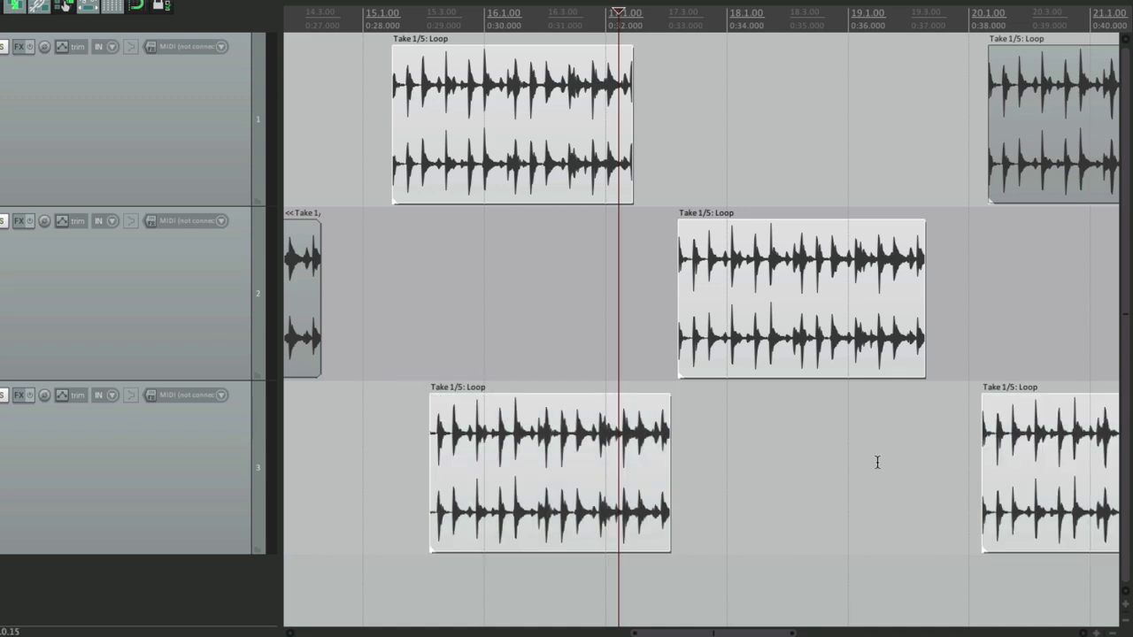
- Toggle items with marquees until only the full track 2 loop and the first track 3 loop are selected
drag(867, 428, 768, 288)
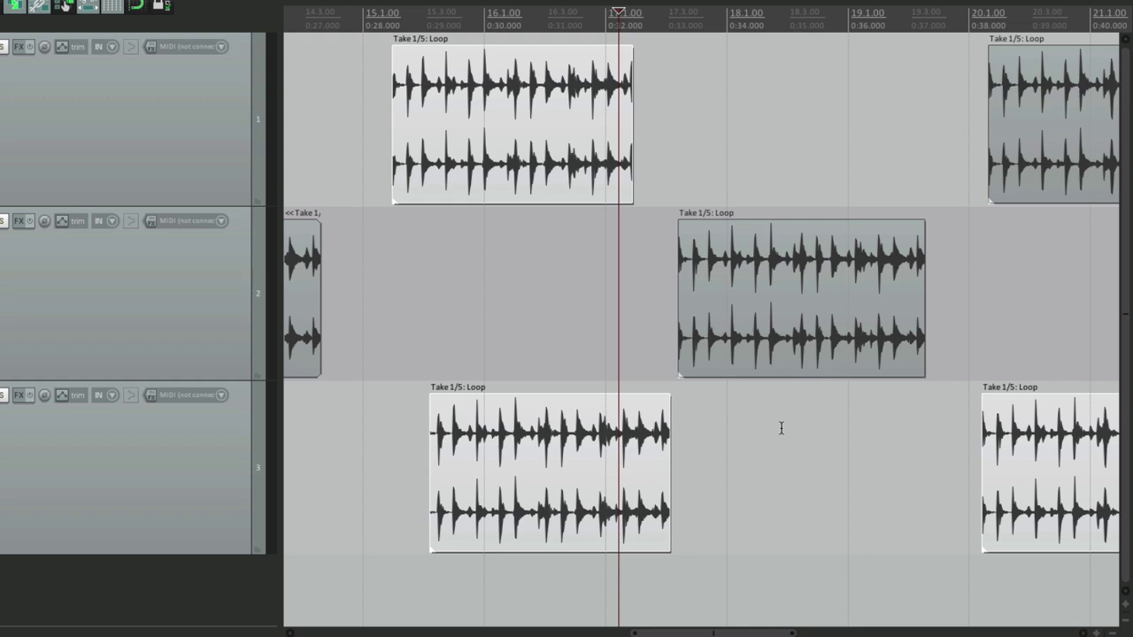
drag(599, 280, 504, 149)
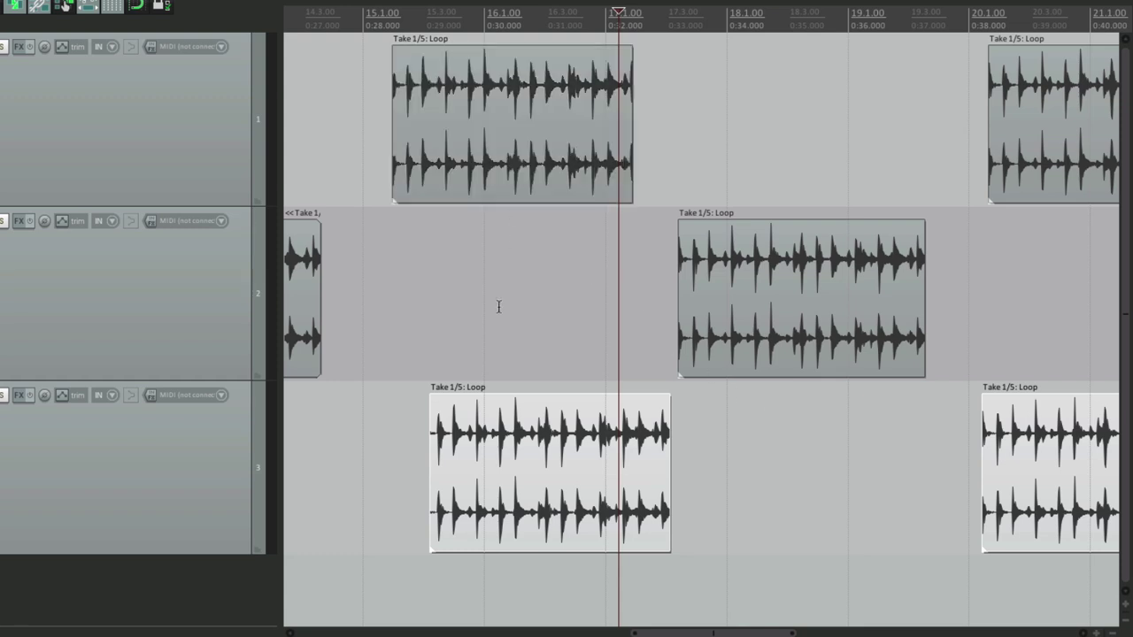
drag(405, 358, 672, 554)
drag(560, 263, 770, 447)
ctrl+click(1024, 460)
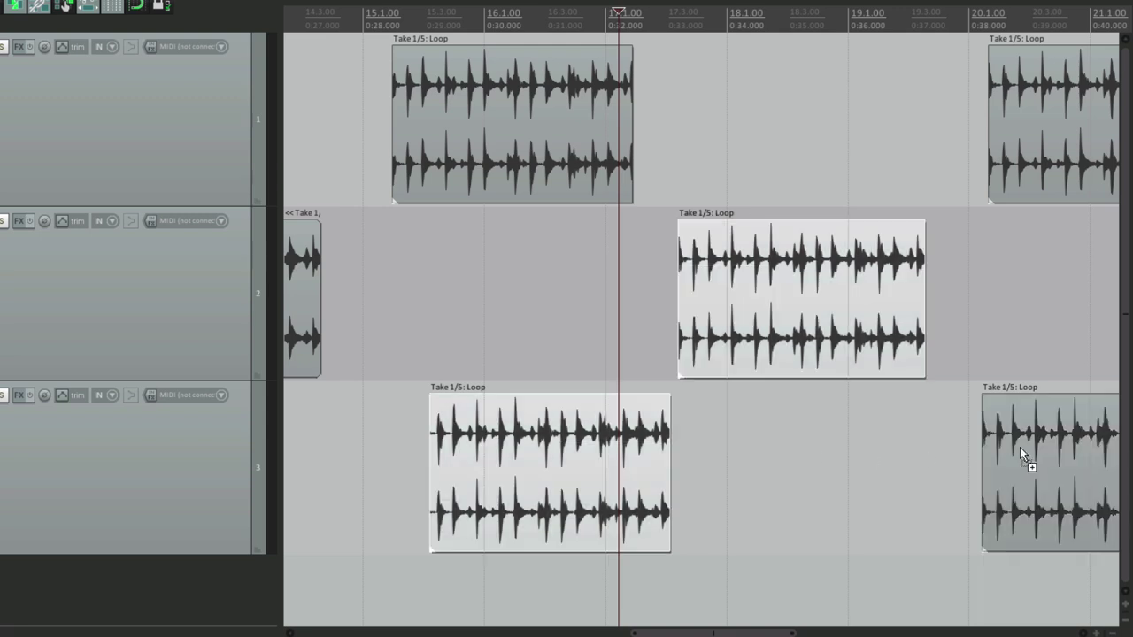
- Toggle the selection of the first track 1 loop, the full track 2 loop and the first track 3 loop with one marquee
mouse_move(364, 90)
mouse_down()
mouse_move(676, 303)
mouse_move(795, 496)
mouse_up()
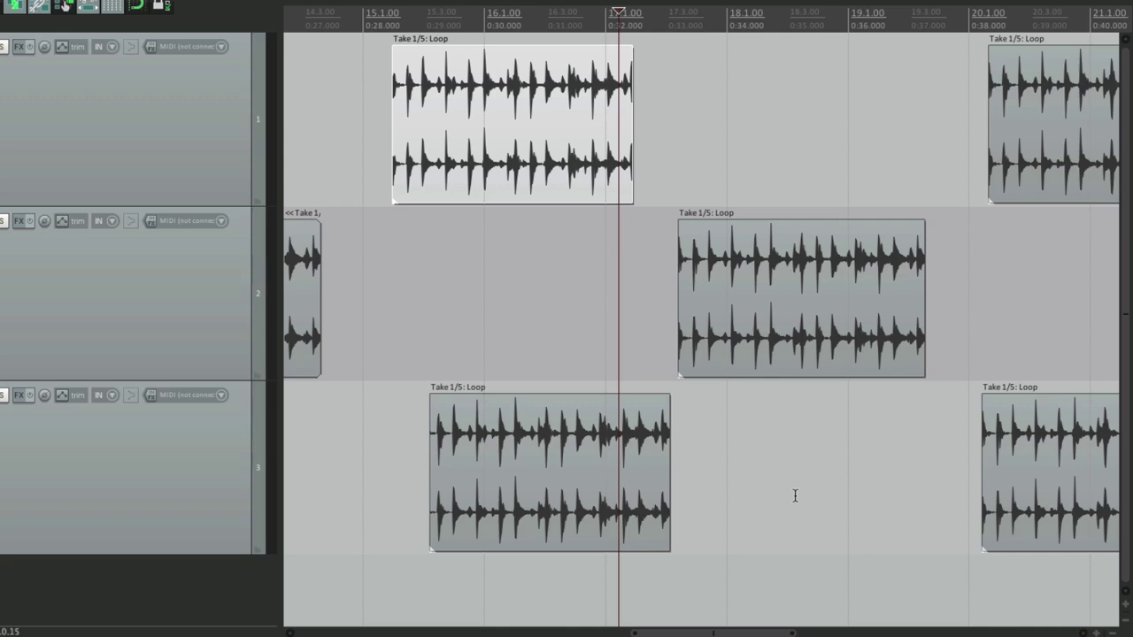
- Set the default right-drag action in the Arrange view to marquee select items with Add to selection
key(super+comma)
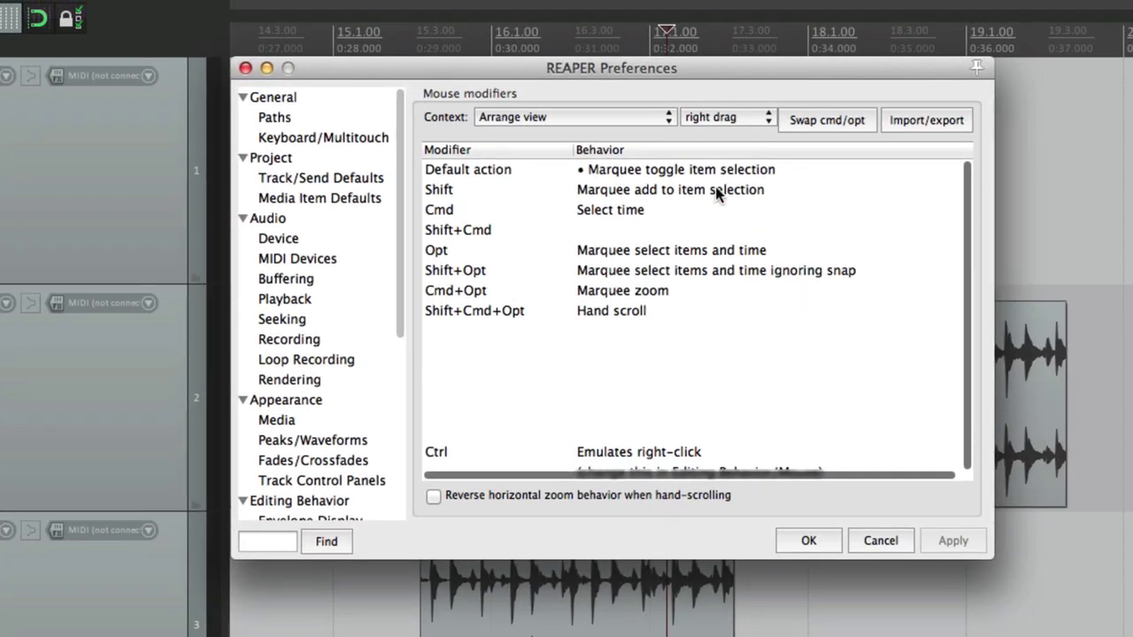
click(639, 120)
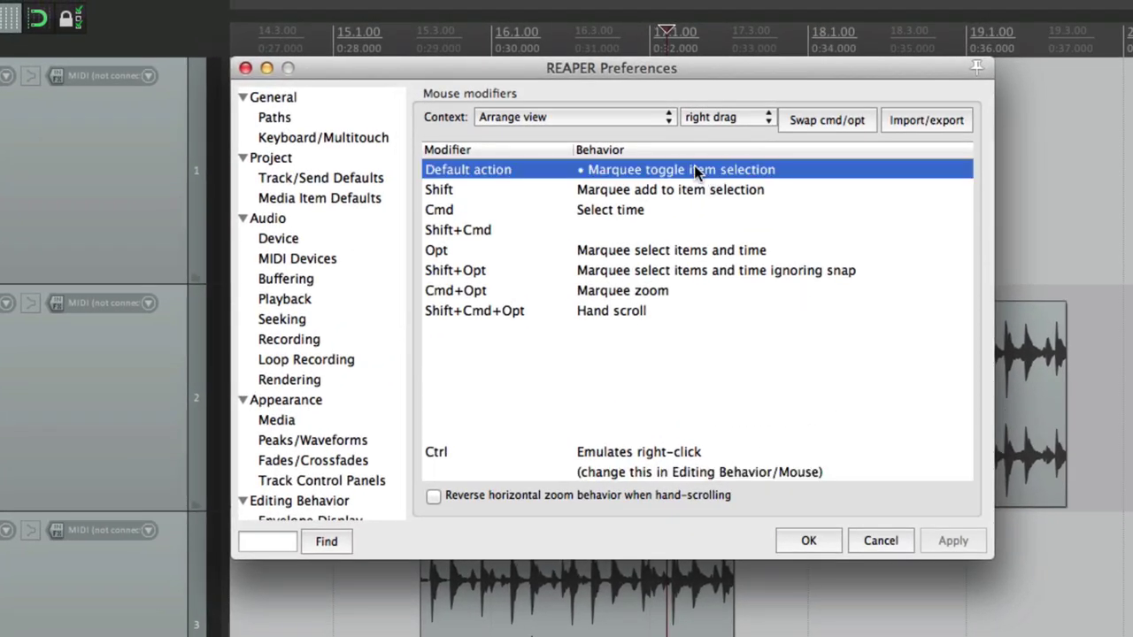
click(694, 169)
mouse_move(695, 214)
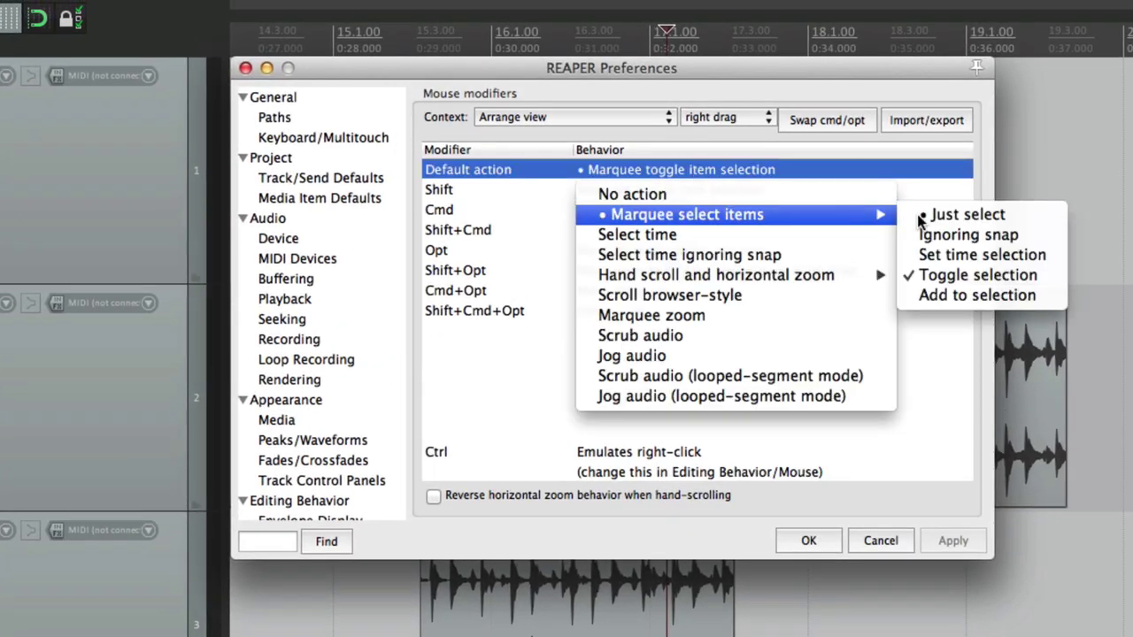
click(1031, 300)
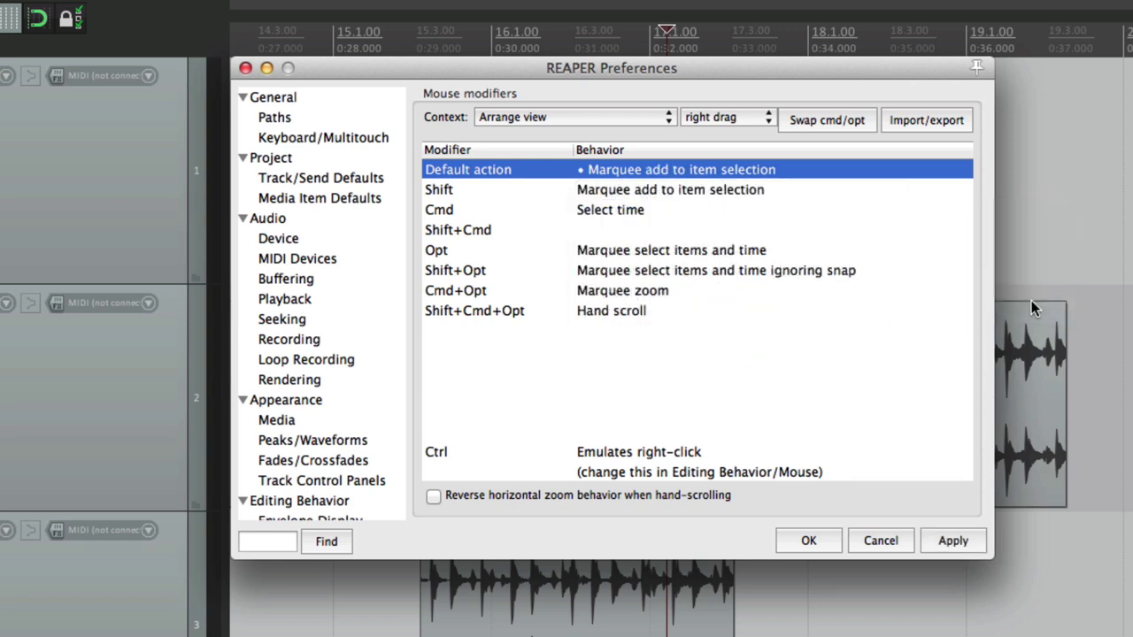
click(714, 187)
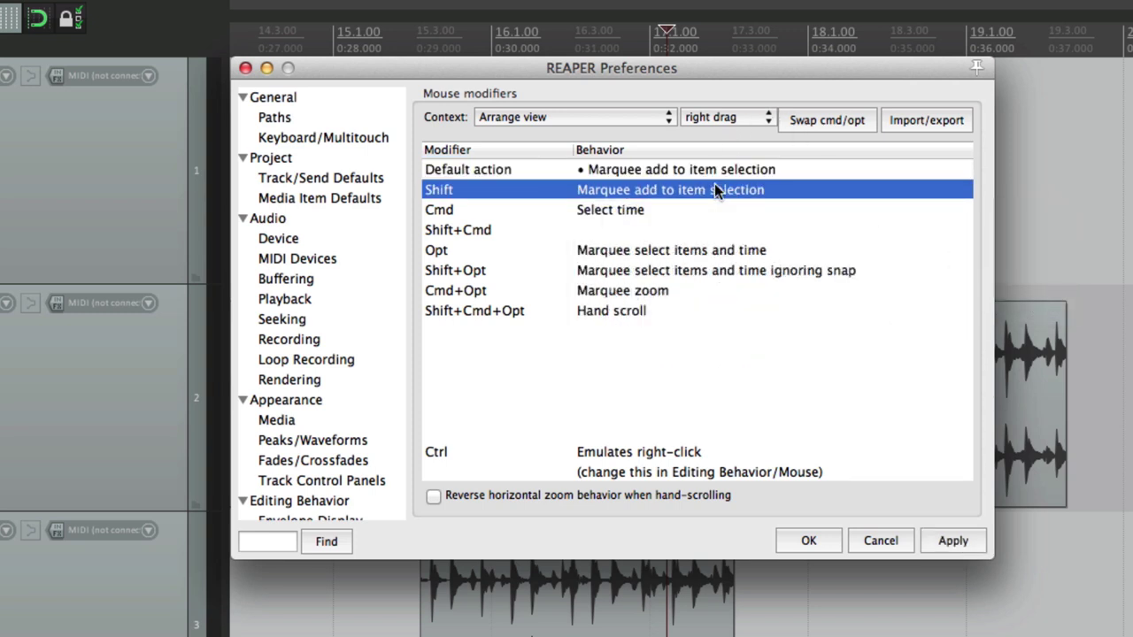
- Set the default right-drag action to Select time and sweep a time range from about 0:33 to 0:37 in the arrangement
click(700, 170)
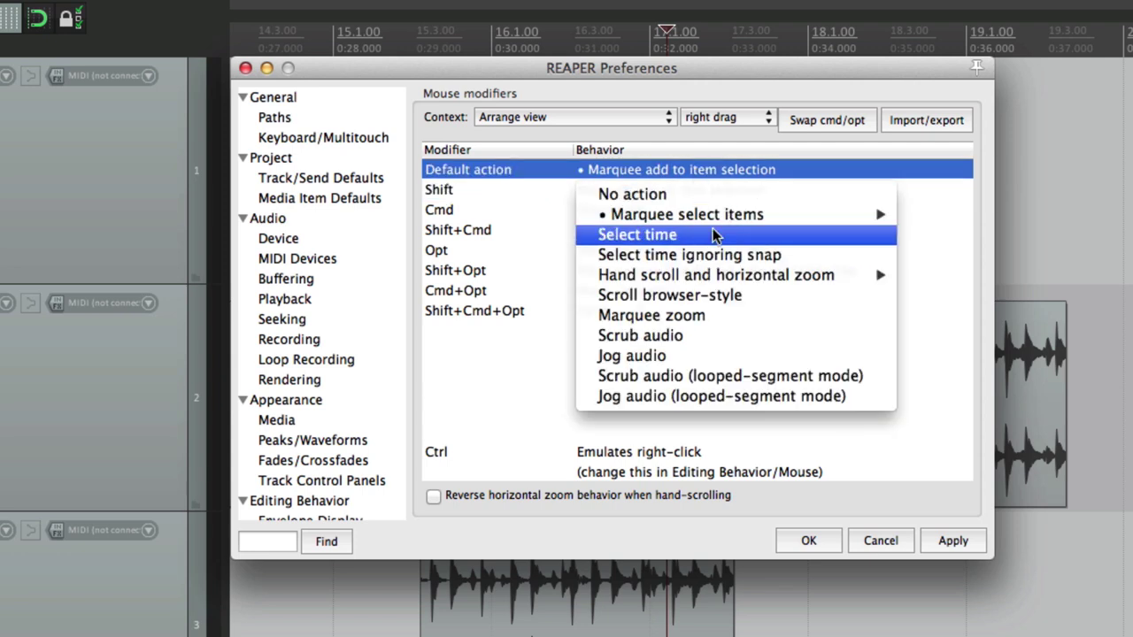
click(715, 236)
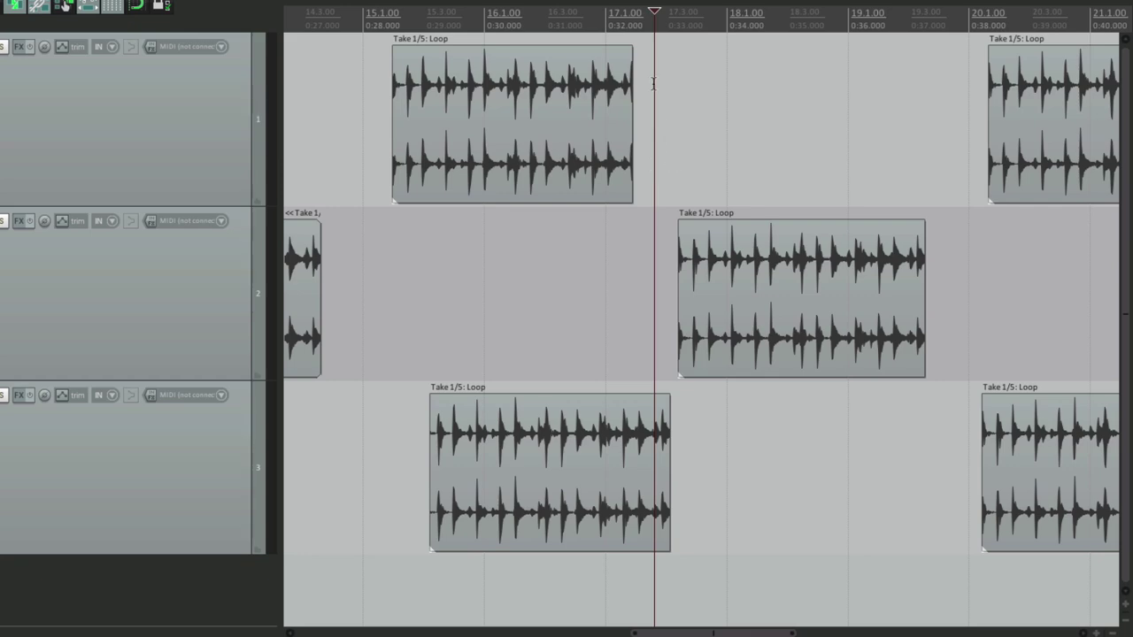
drag(655, 84, 935, 177)
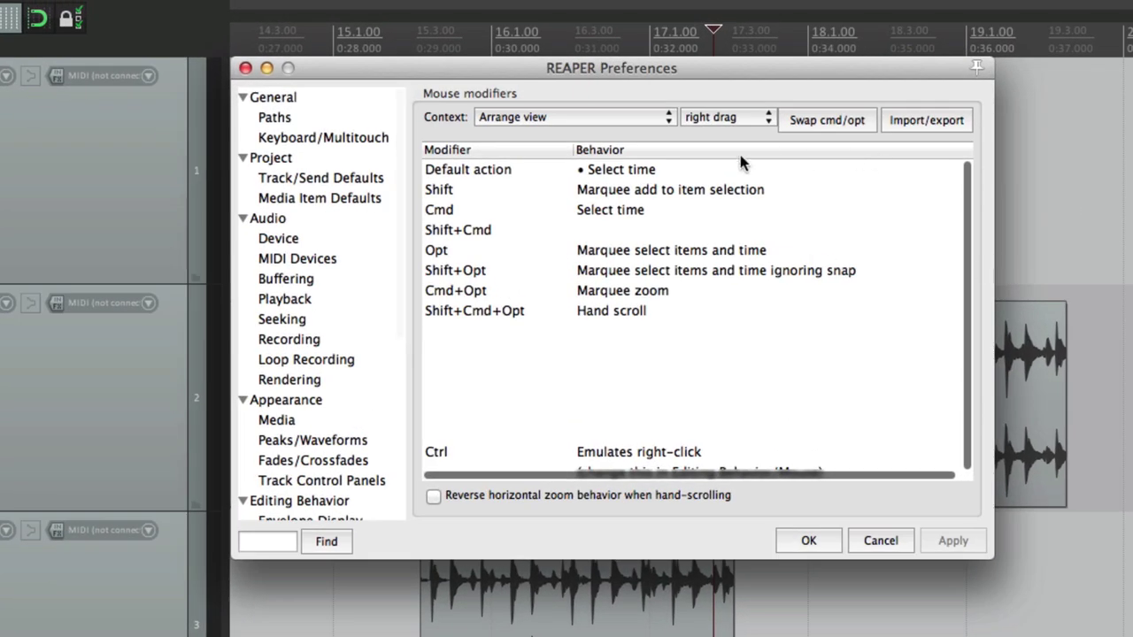
- Set the default right-drag action to Hand scroll and try it by dragging the arrangement back and forth
click(661, 168)
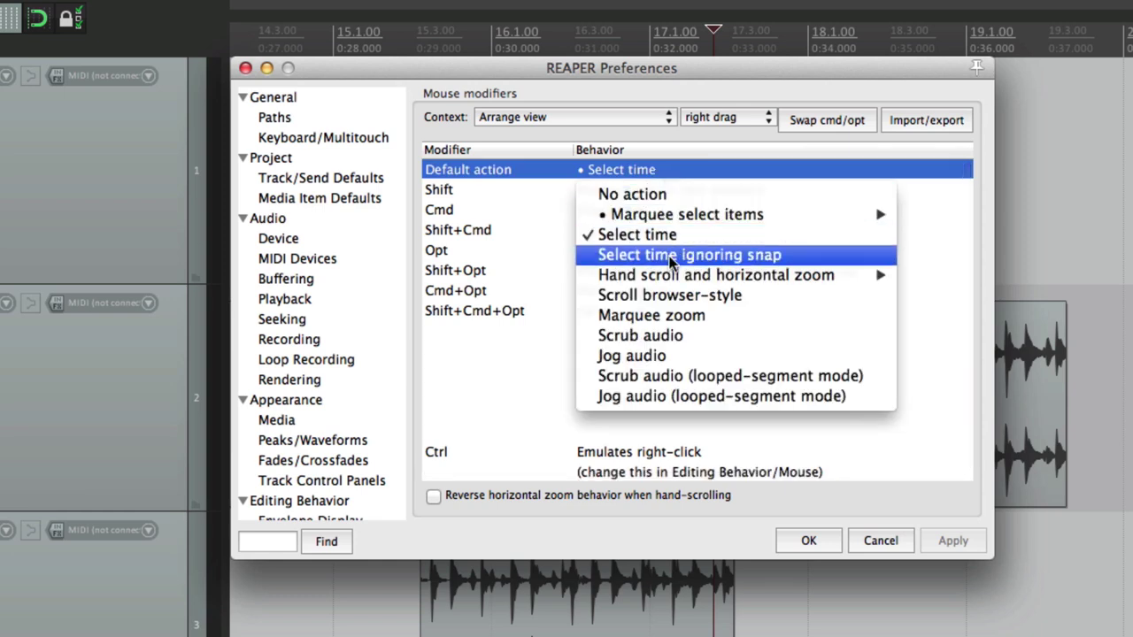
mouse_move(669, 283)
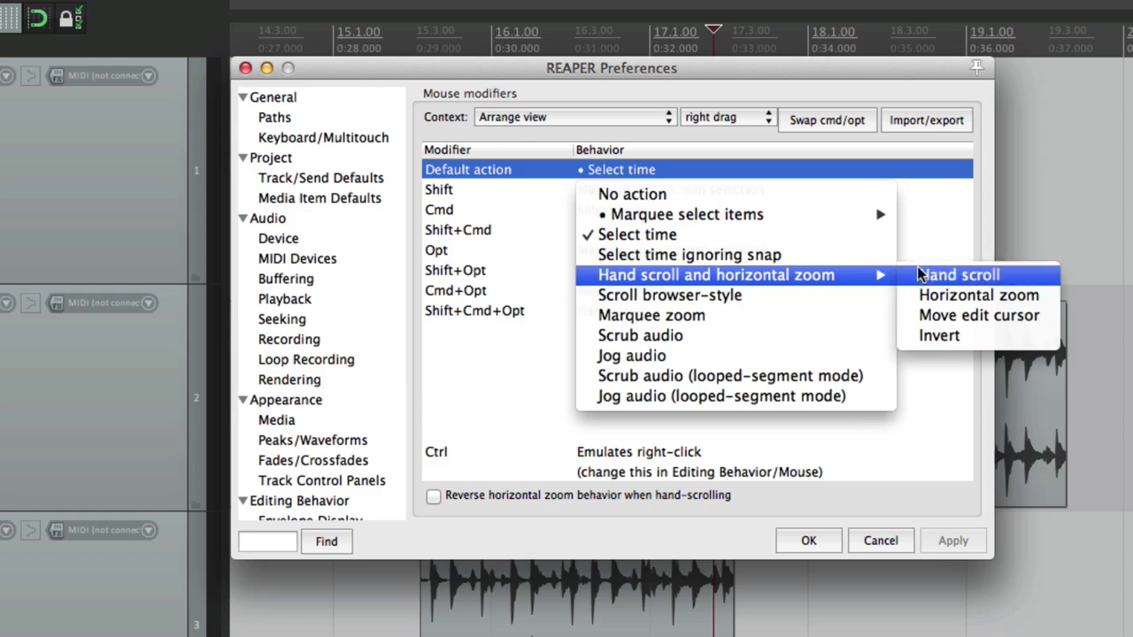
click(956, 276)
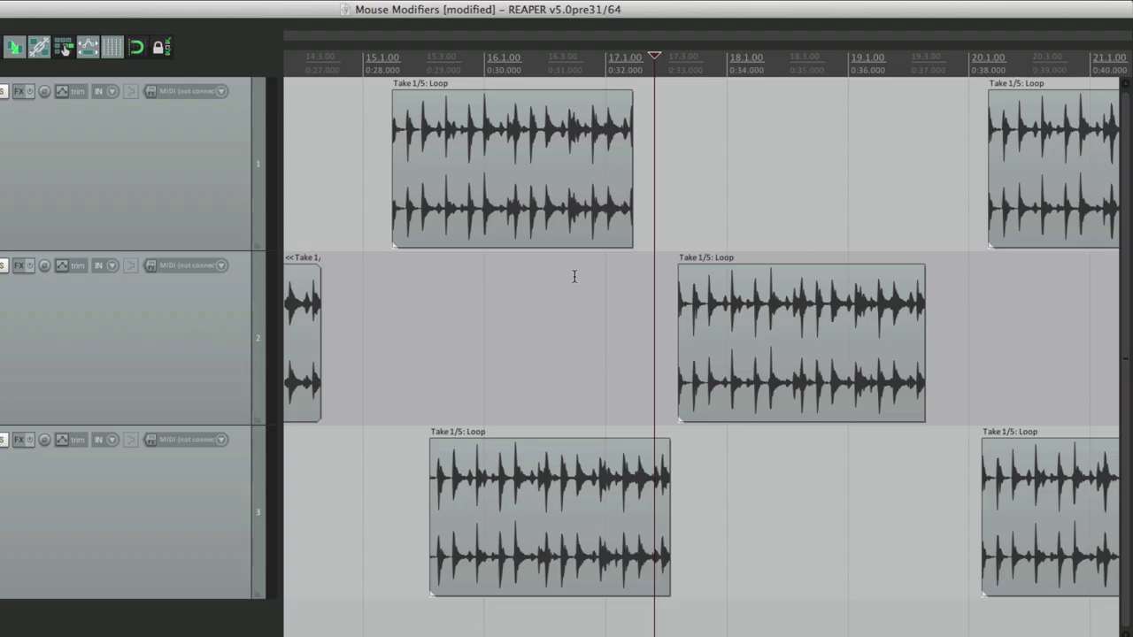
drag(561, 271, 490, 280)
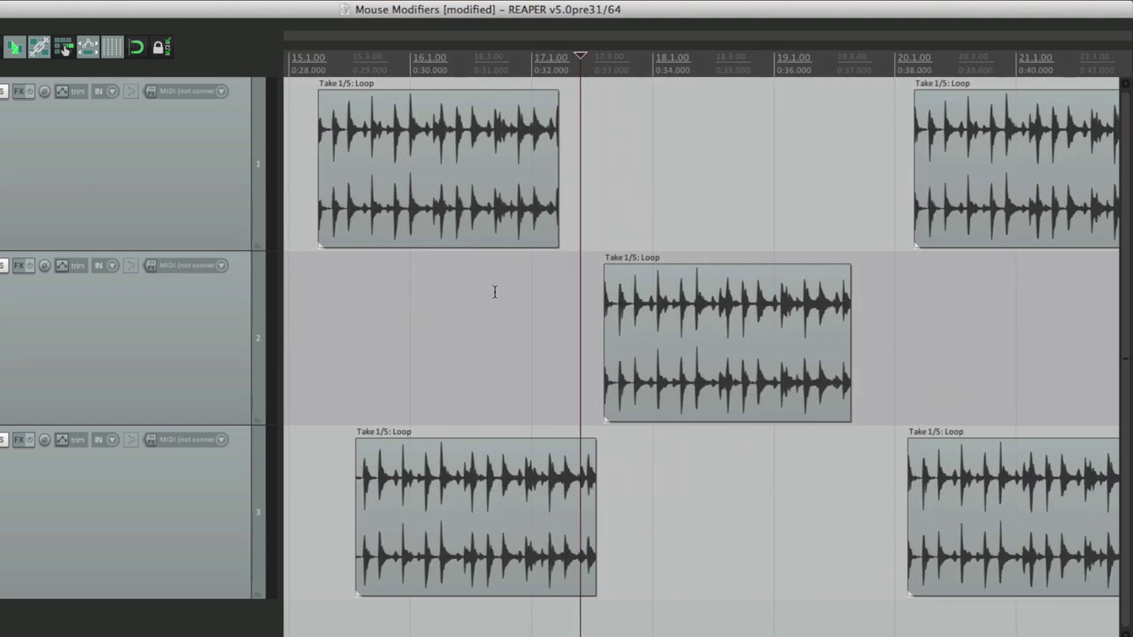
drag(584, 32, 608, 35)
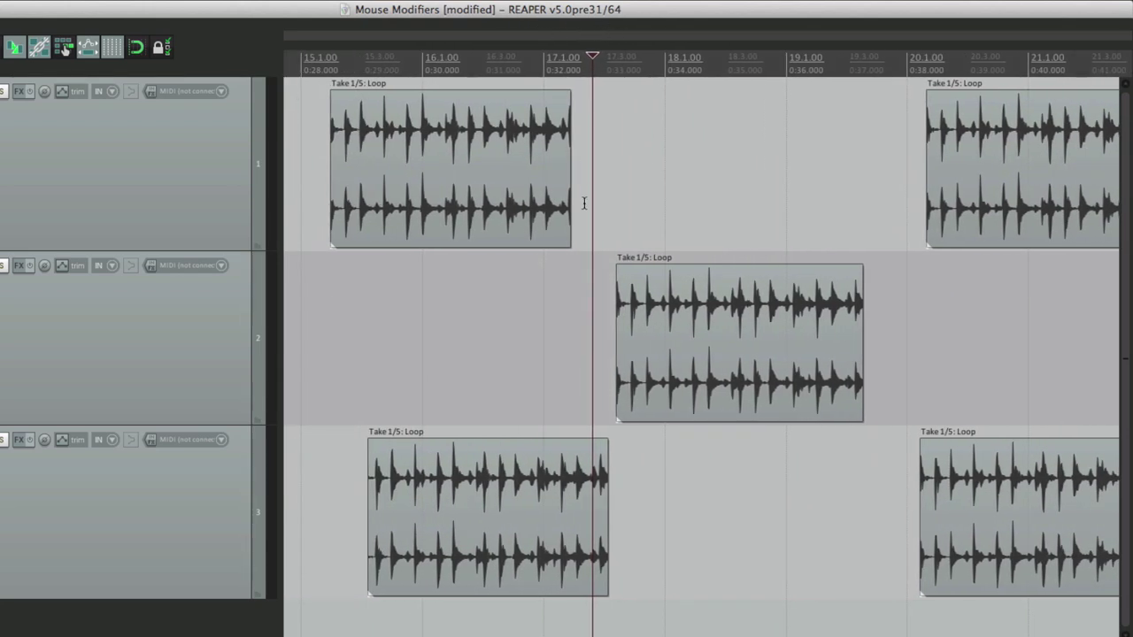
drag(659, 428, 647, 454)
mouse_move(521, 290)
mouse_down()
mouse_move(561, 289)
mouse_move(506, 295)
mouse_up()
- Add Horizontal zoom to the default Hand scroll right-drag action and try it on the empty part of track 1
key(super+comma)
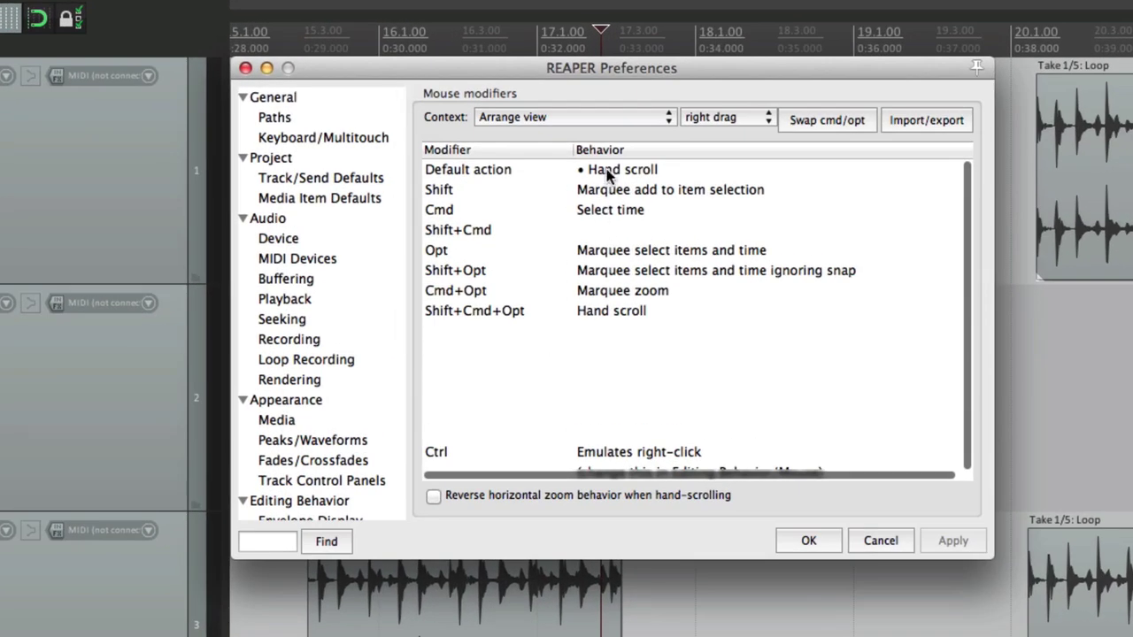
click(574, 164)
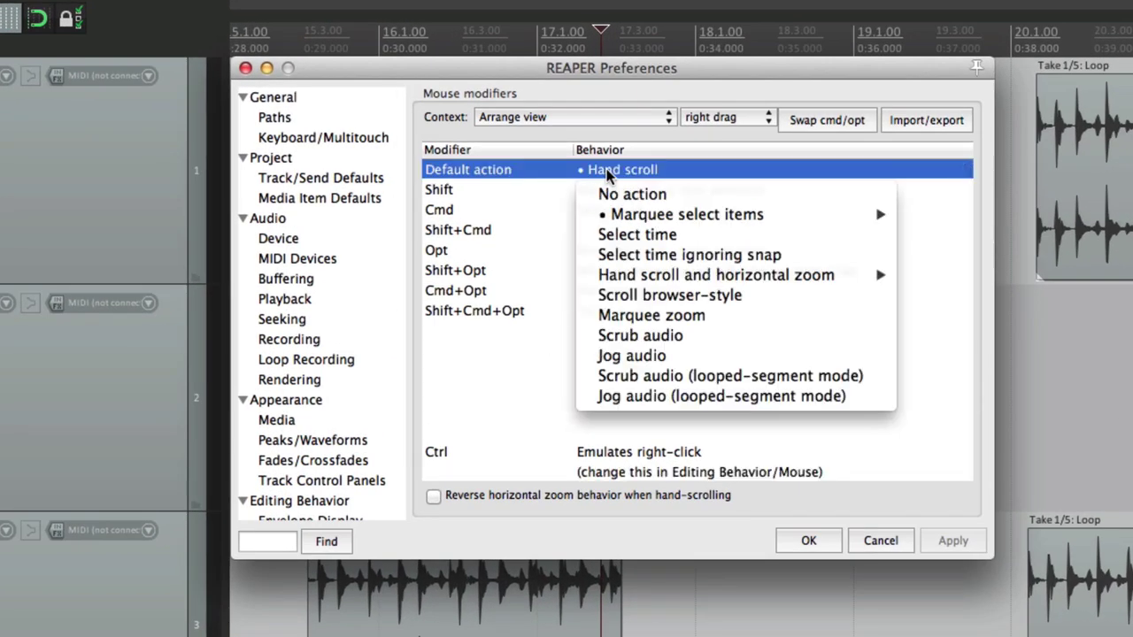
mouse_move(613, 276)
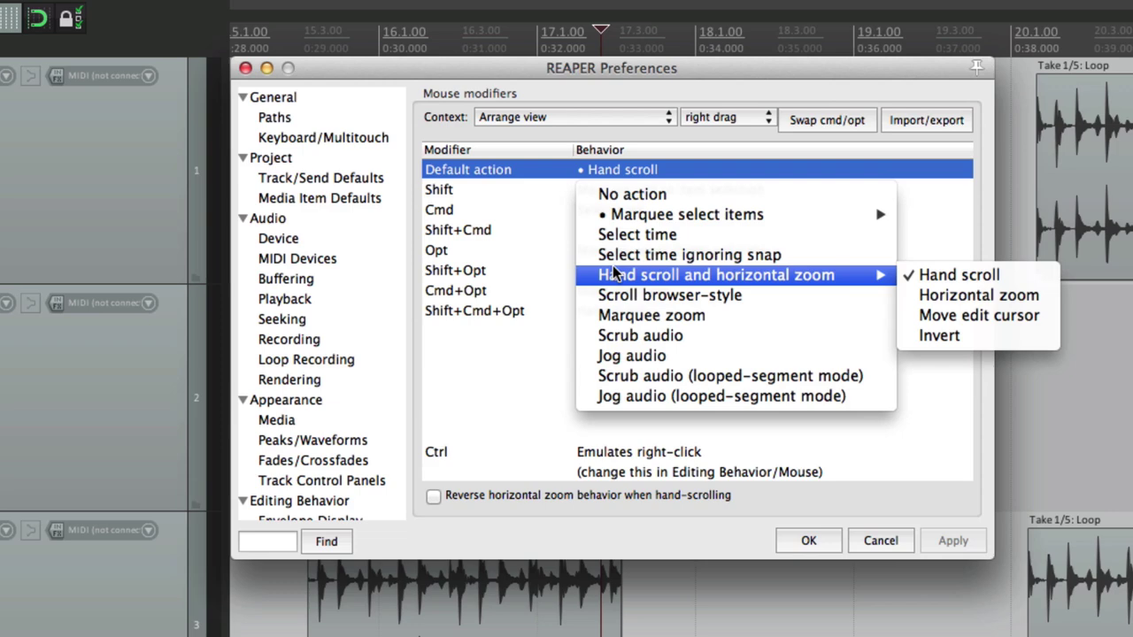
click(985, 295)
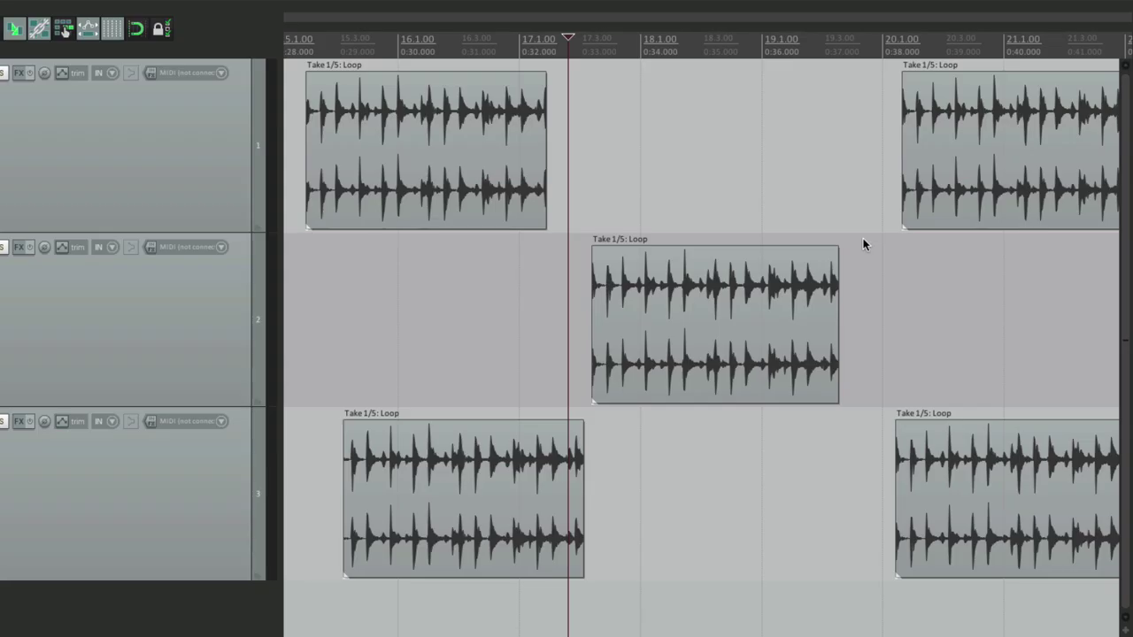
mouse_move(616, 118)
mouse_down()
mouse_move(637, 116)
mouse_move(584, 112)
mouse_move(635, 116)
mouse_up()
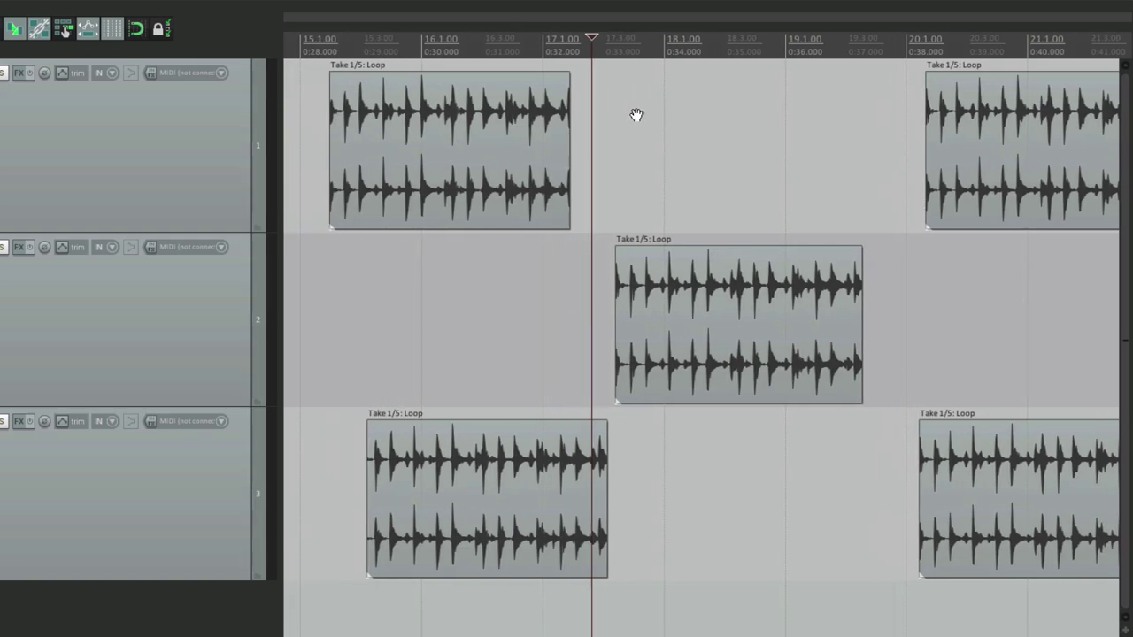
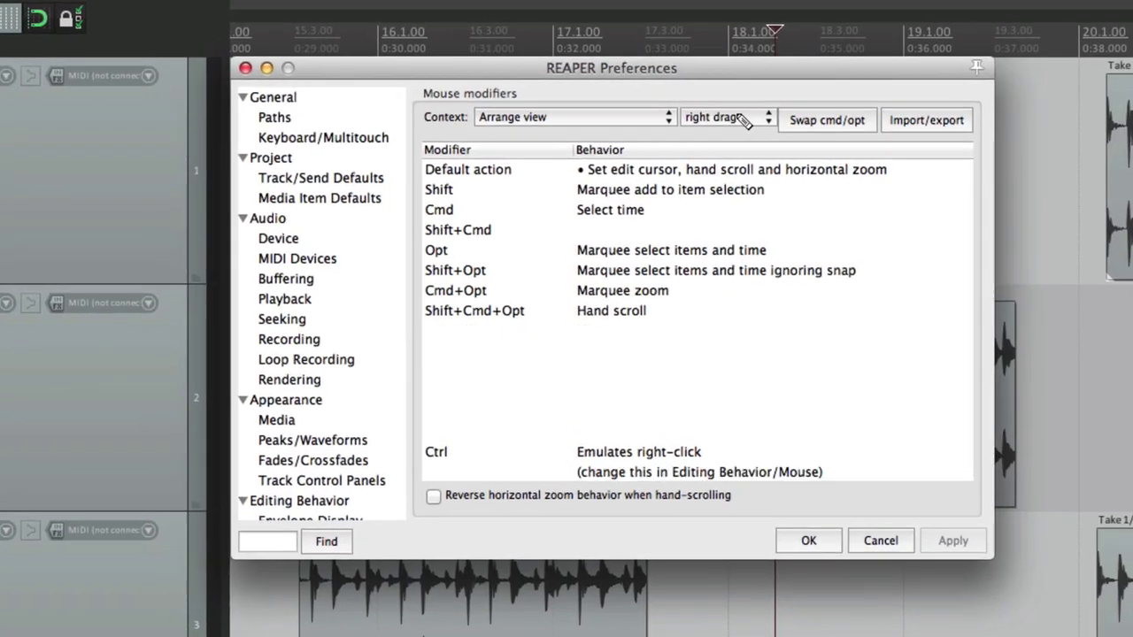
- Set the default right-drag action to Scroll browser-style and try it from the empty part of track 1
click(636, 154)
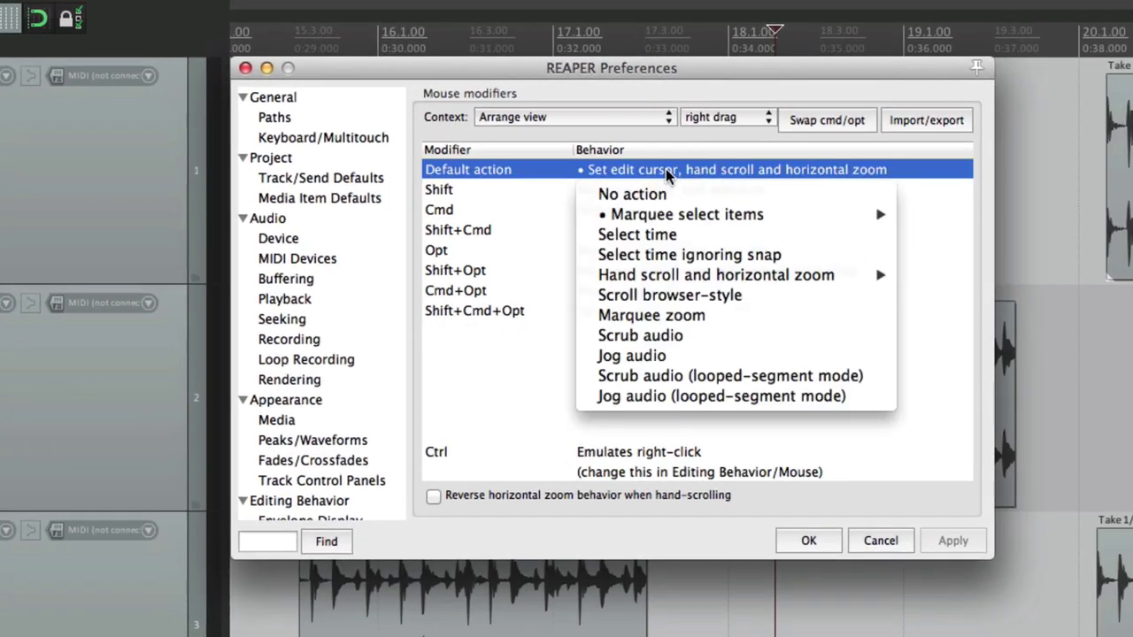
click(618, 299)
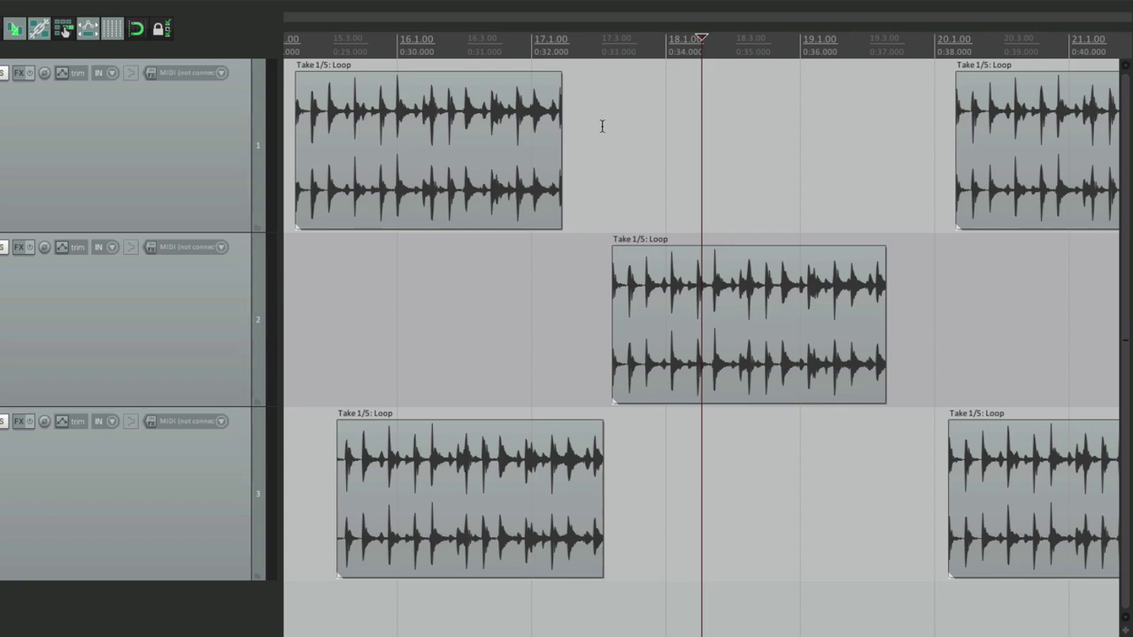
drag(602, 126, 631, 153)
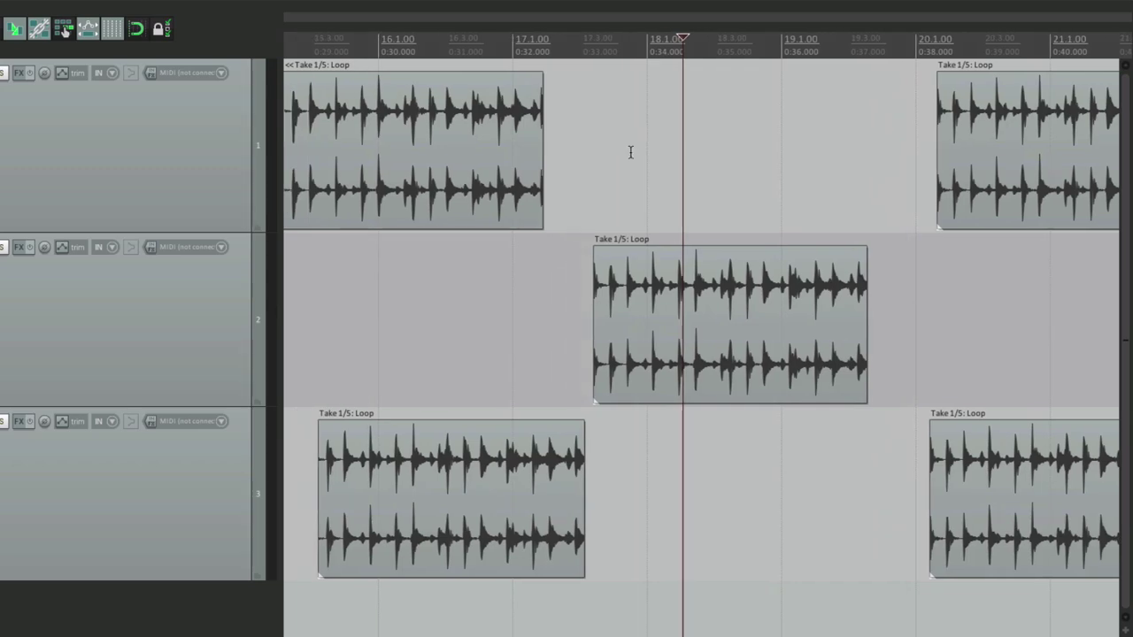
- Set the default right-drag action in the Arrange view to Marquee zoom
key(super+comma)
click(630, 144)
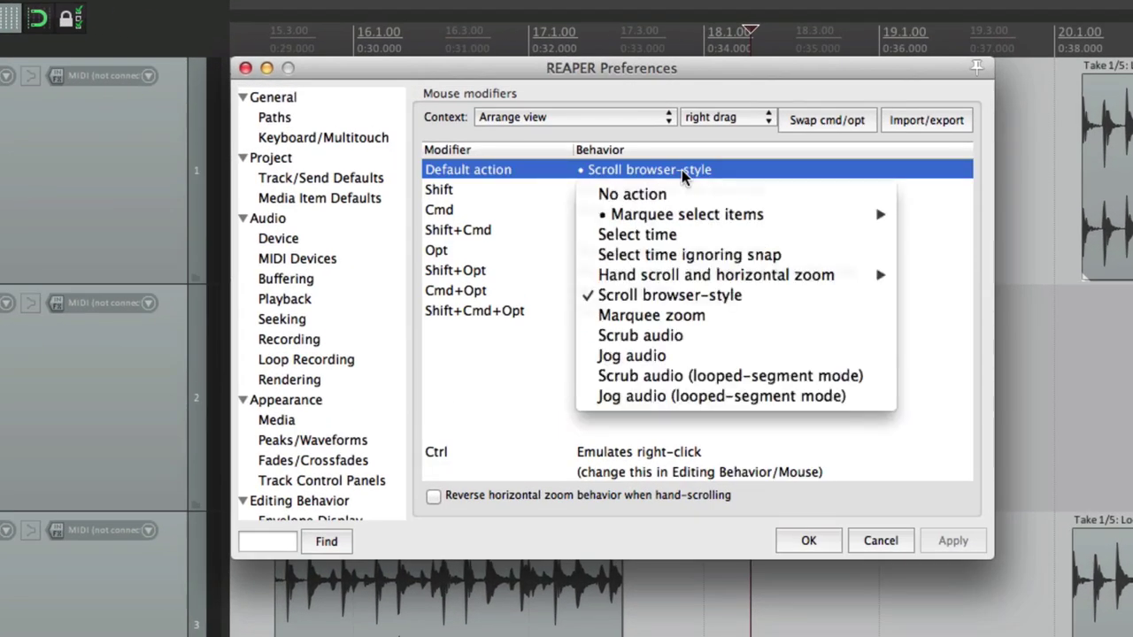
click(618, 317)
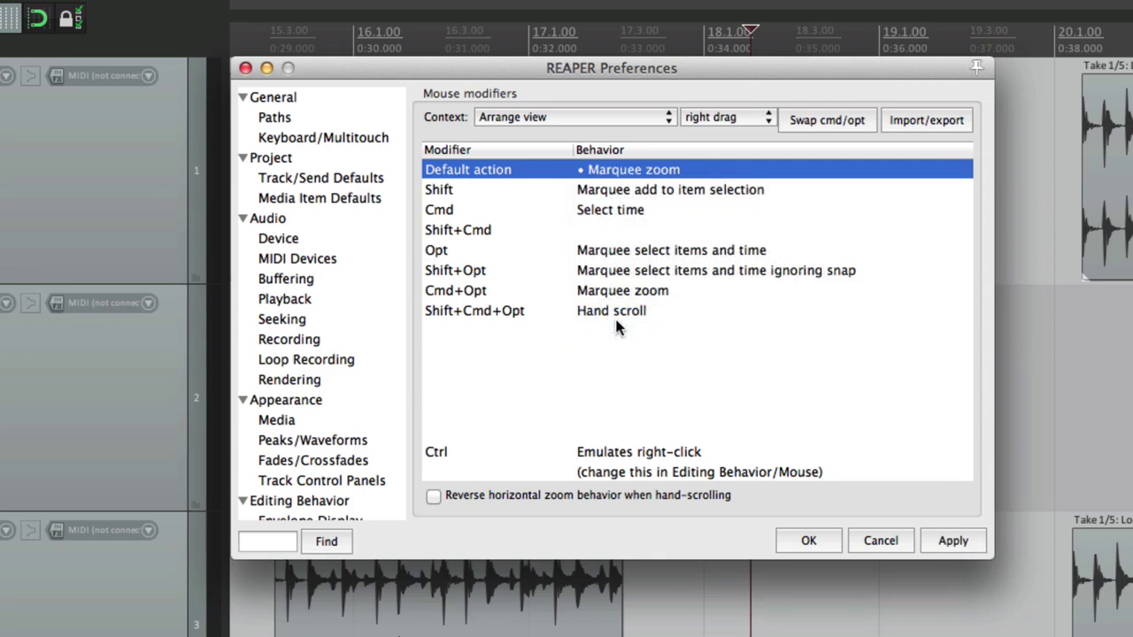
click(607, 291)
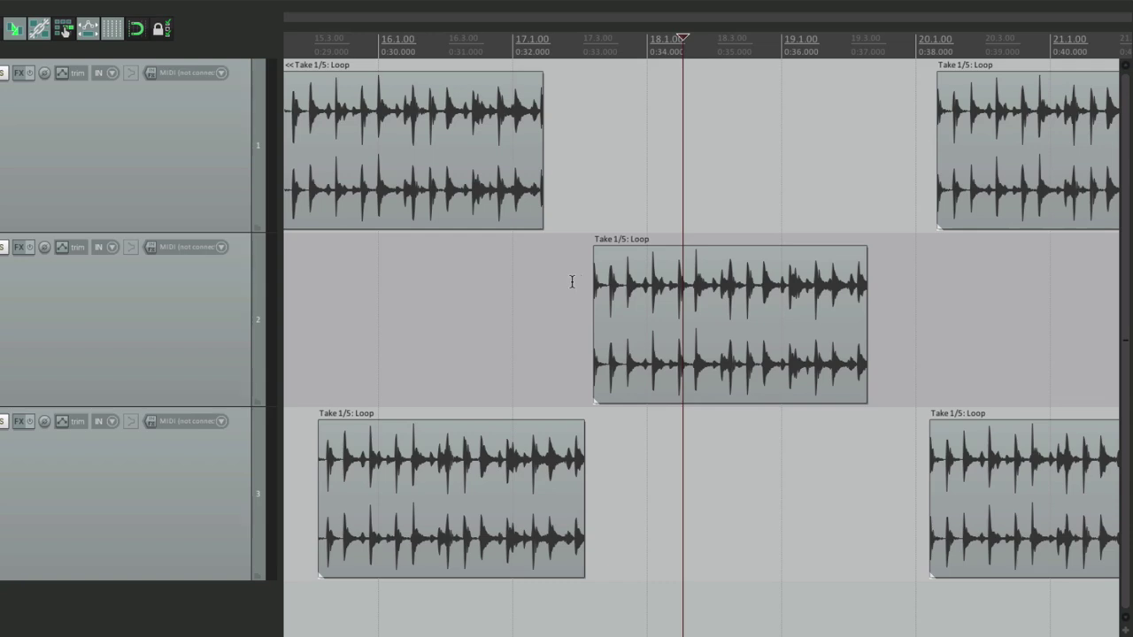
- Marquee-zoom three times into the start of the full track 2 loop and return to the view of all three tracks
drag(577, 267, 644, 312)
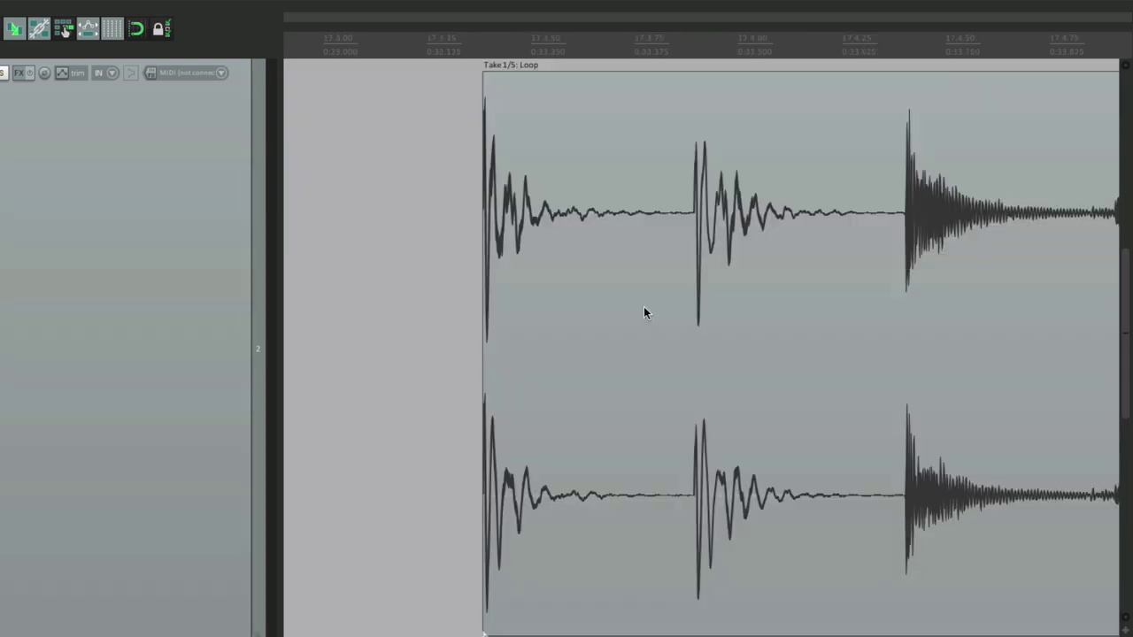
drag(461, 177, 531, 217)
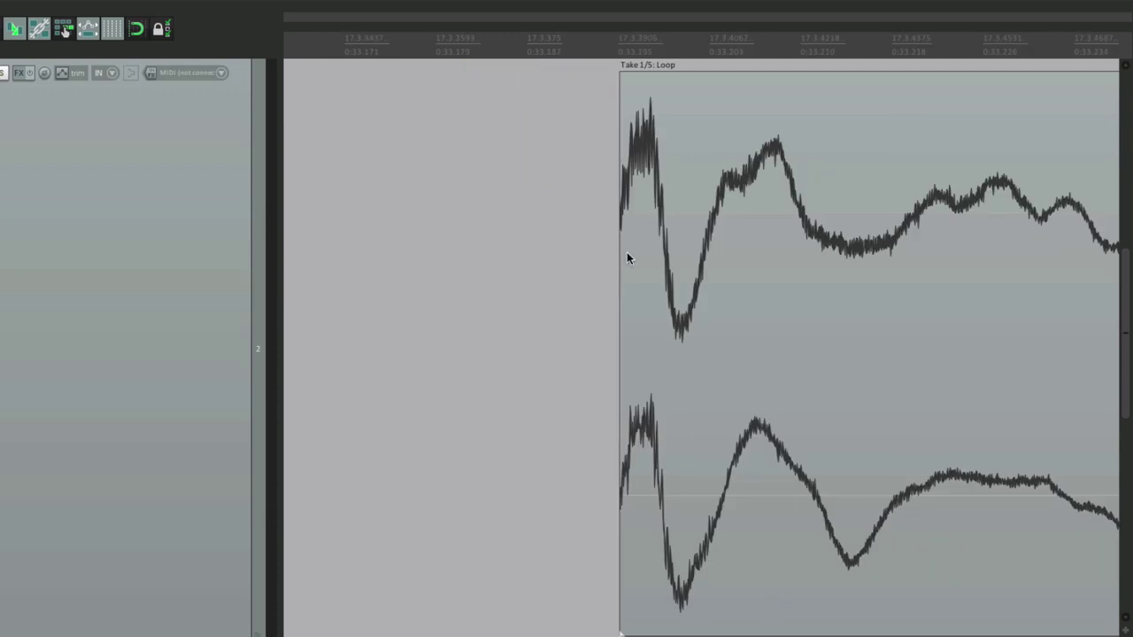
drag(582, 185, 756, 296)
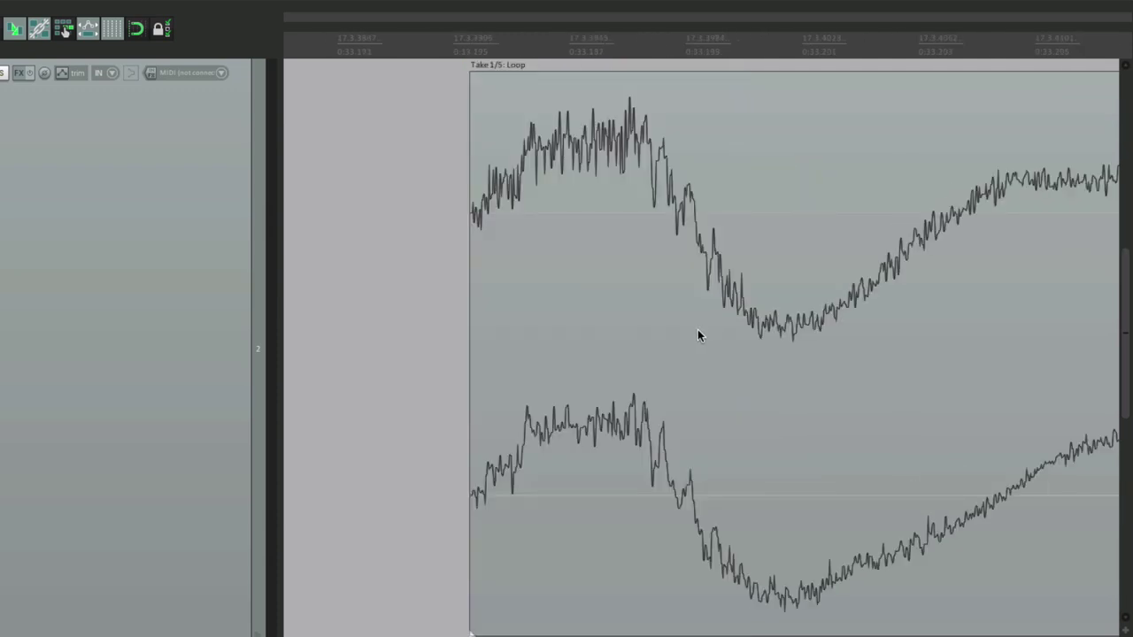
scroll(697, 331, down, 3)
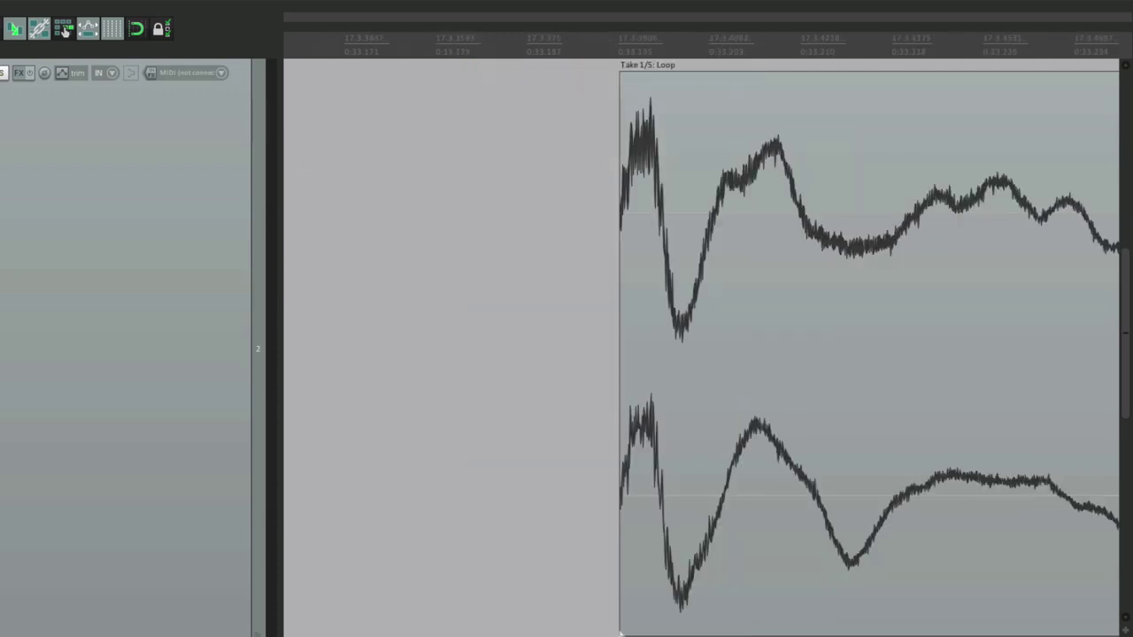
scroll(574, 287, down, 8)
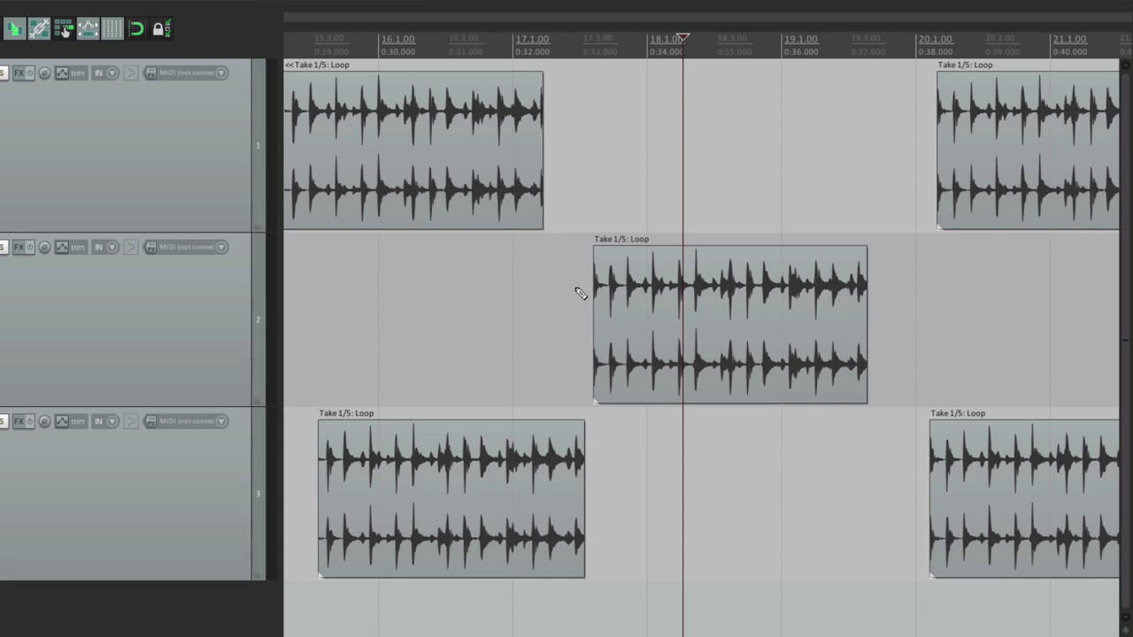
- Set the default right-drag action to Scrub audio and place the edit cursor on track 2 just before the full loop
key(super+comma)
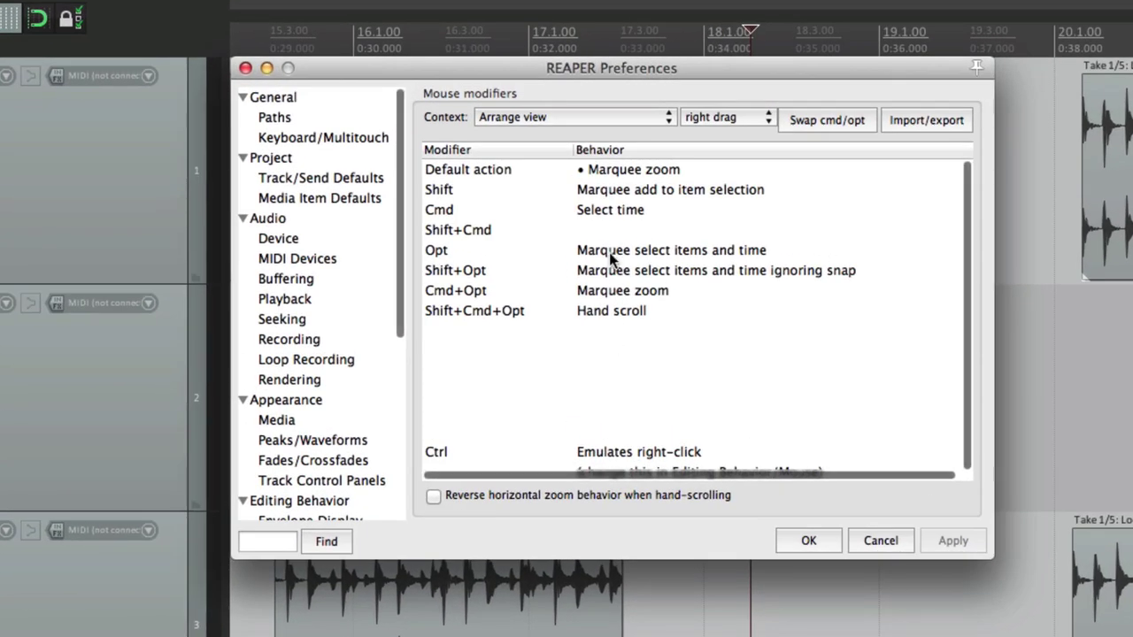
click(603, 174)
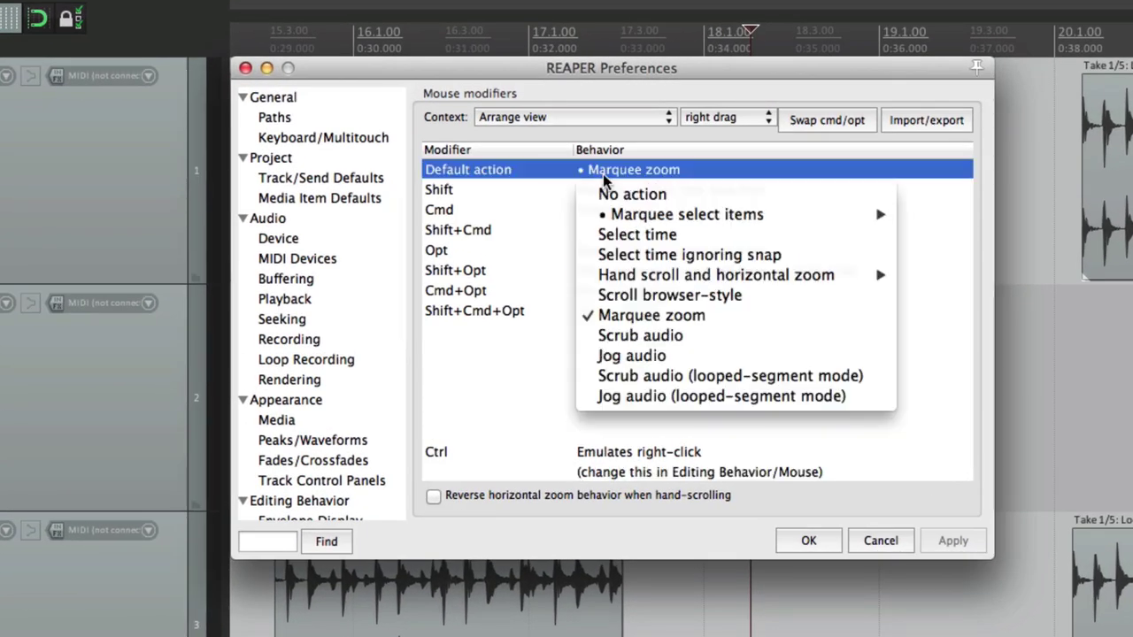
click(609, 340)
key(Return)
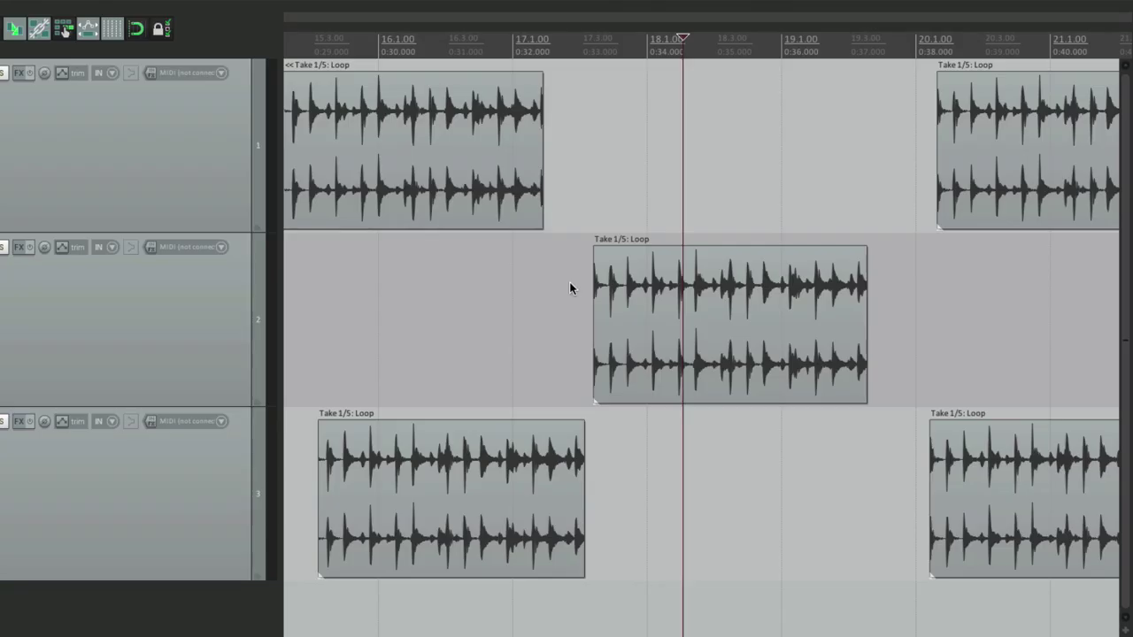
click(564, 258)
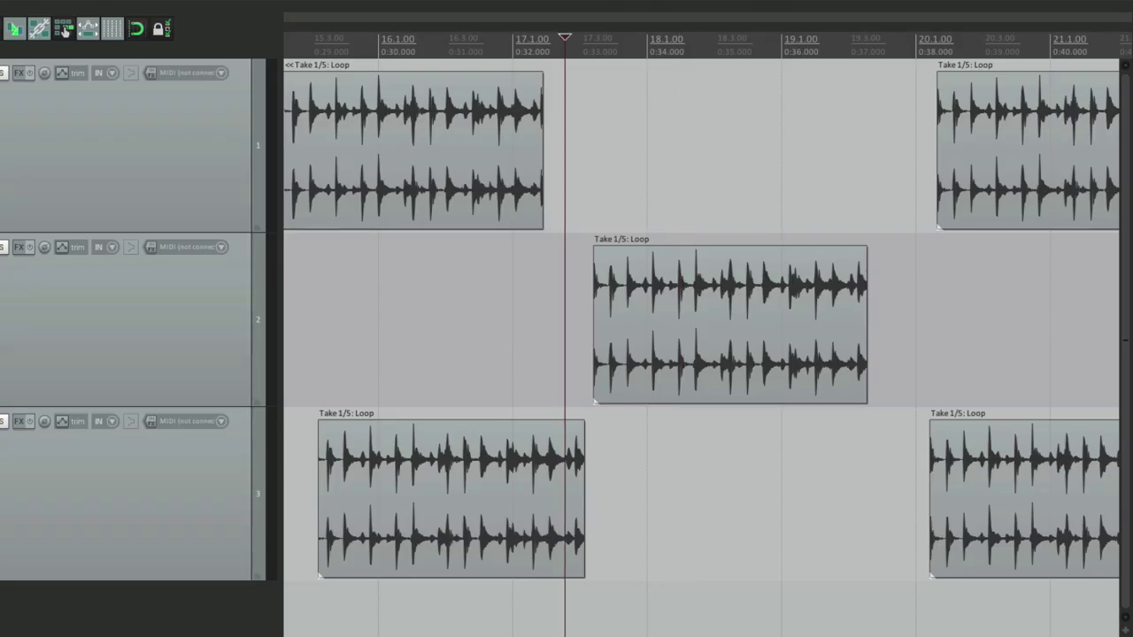
- Scrub toward the full loop on track 2 and set the default right-drag action to Jog audio
mouse_move(565, 258)
mouse_down()
mouse_move(628, 259)
mouse_move(578, 259)
mouse_up()
key(super+comma)
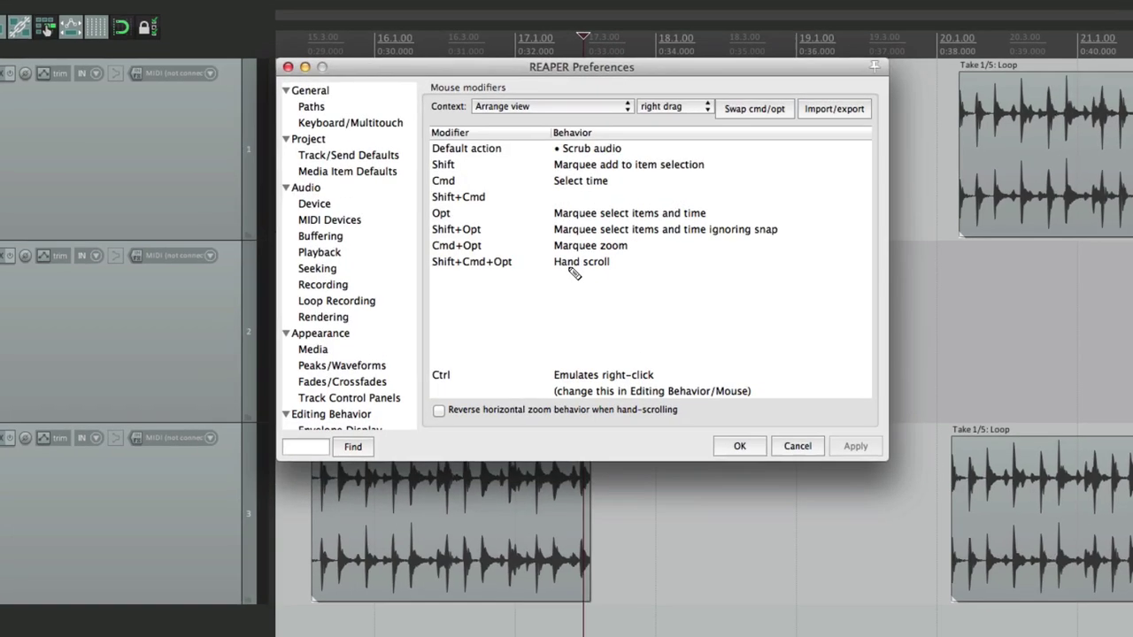
click(586, 144)
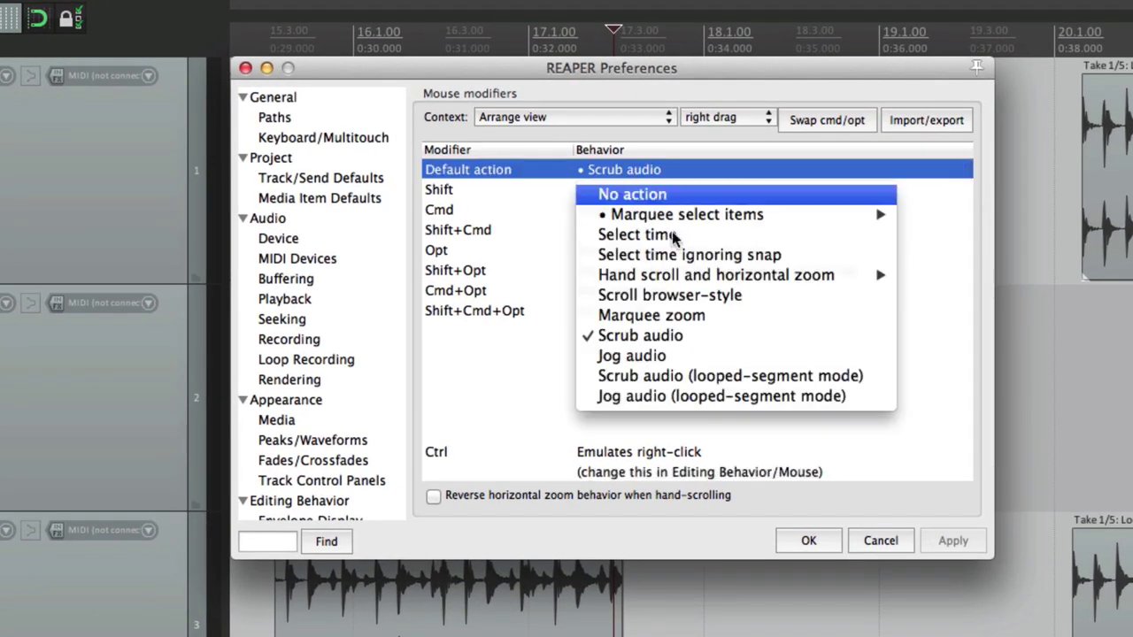
click(631, 356)
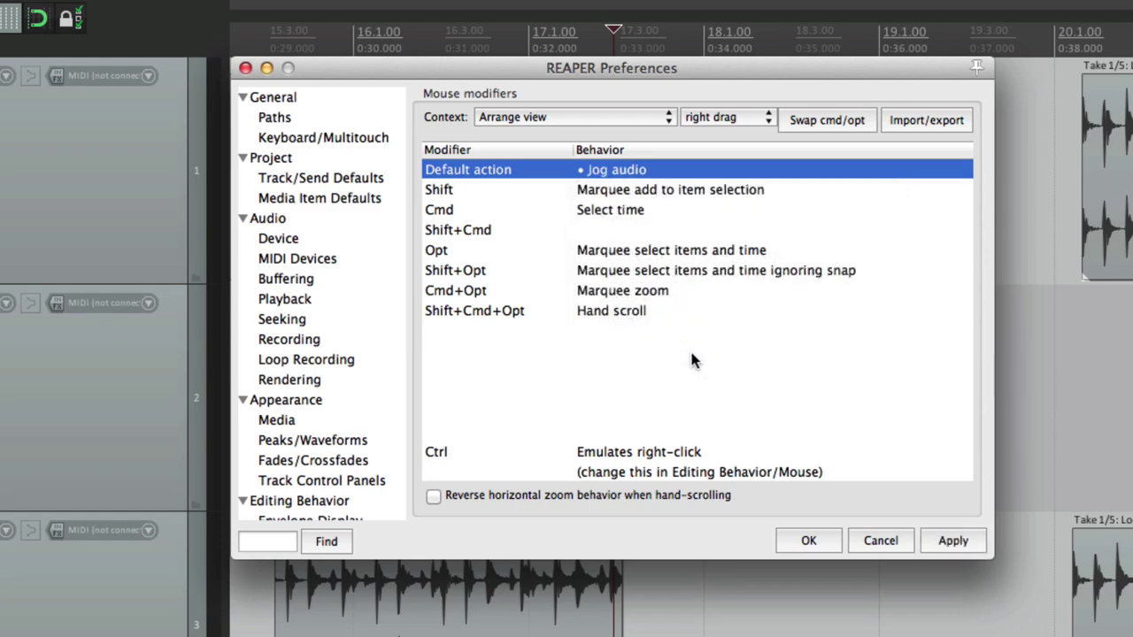
key(Return)
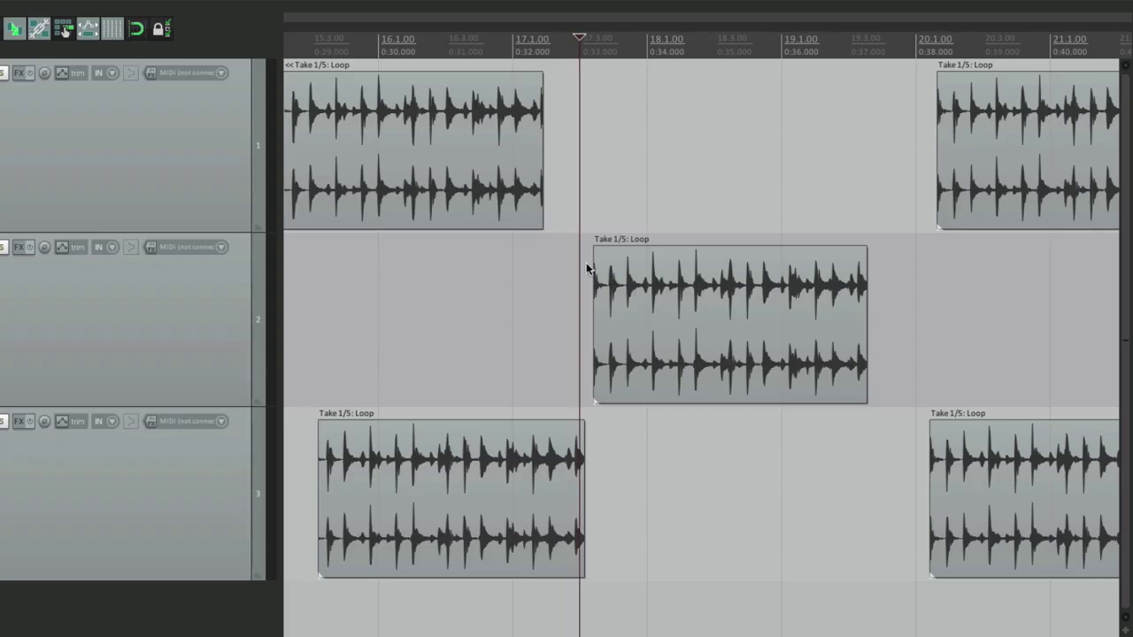
- Jog the edit cursor to the start of the full track 2 loop and review the other default right-drag actions
mouse_move(586, 268)
mouse_down()
mouse_move(634, 274)
mouse_move(588, 279)
mouse_move(666, 284)
mouse_move(593, 285)
mouse_up()
key(super+comma)
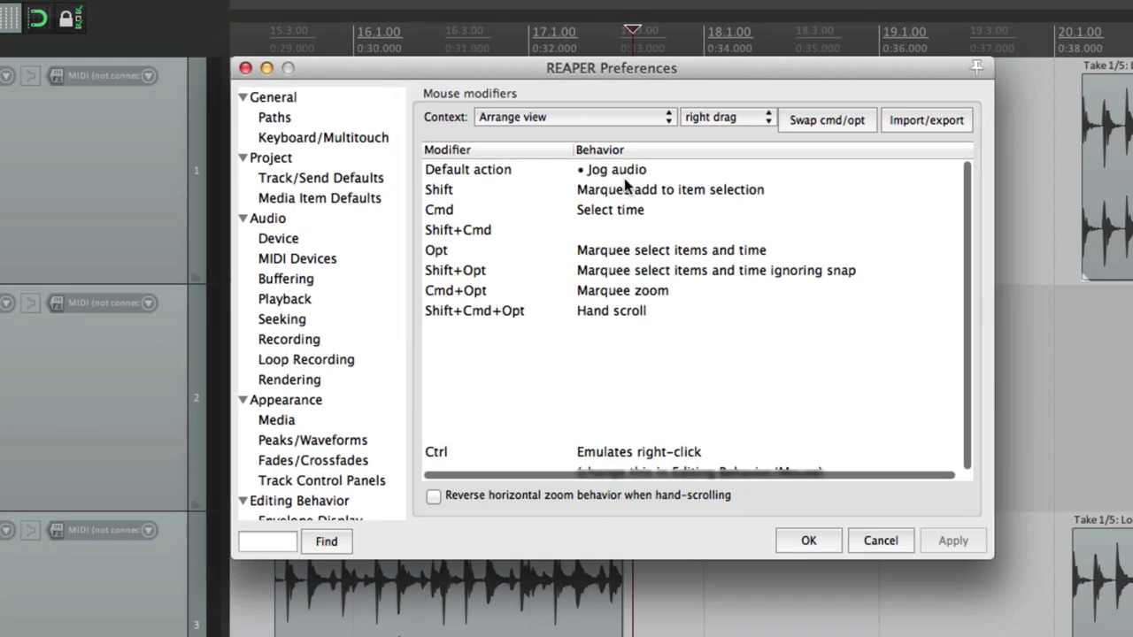
double_click(623, 171)
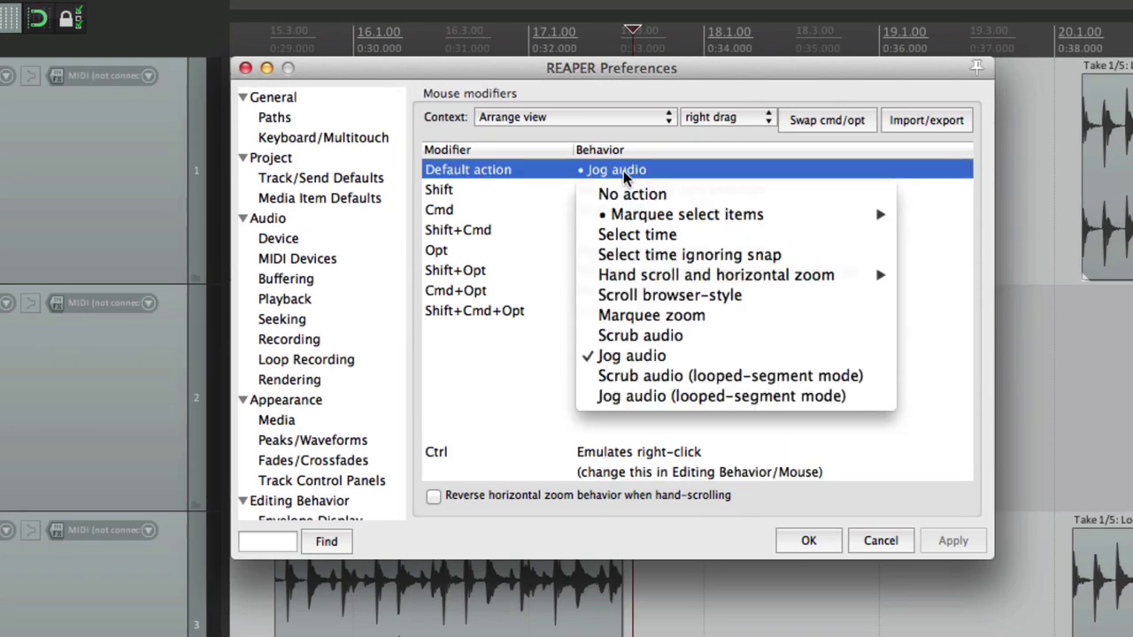
click(694, 398)
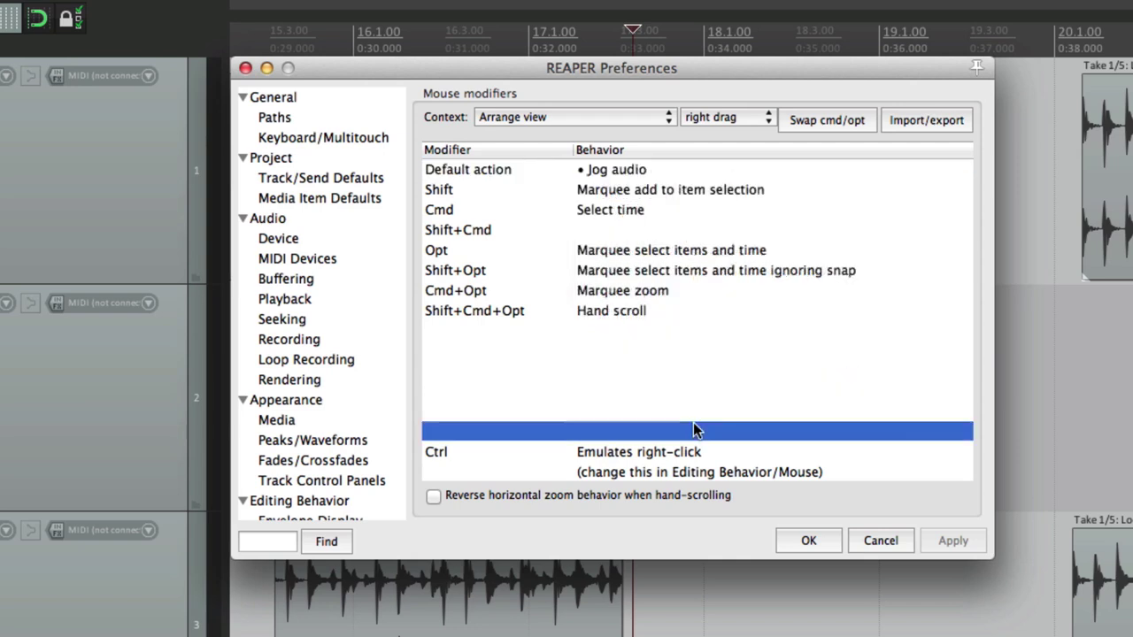
- Set the default middle-click action in the Arrange view to Restore previous zoom/scroll
click(718, 120)
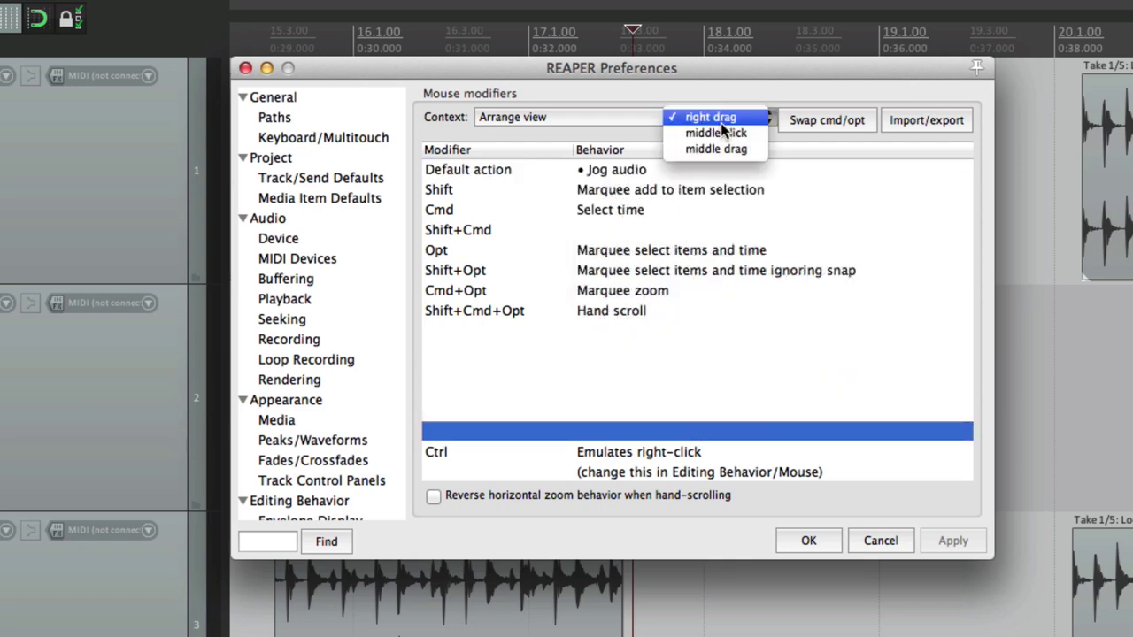
click(751, 134)
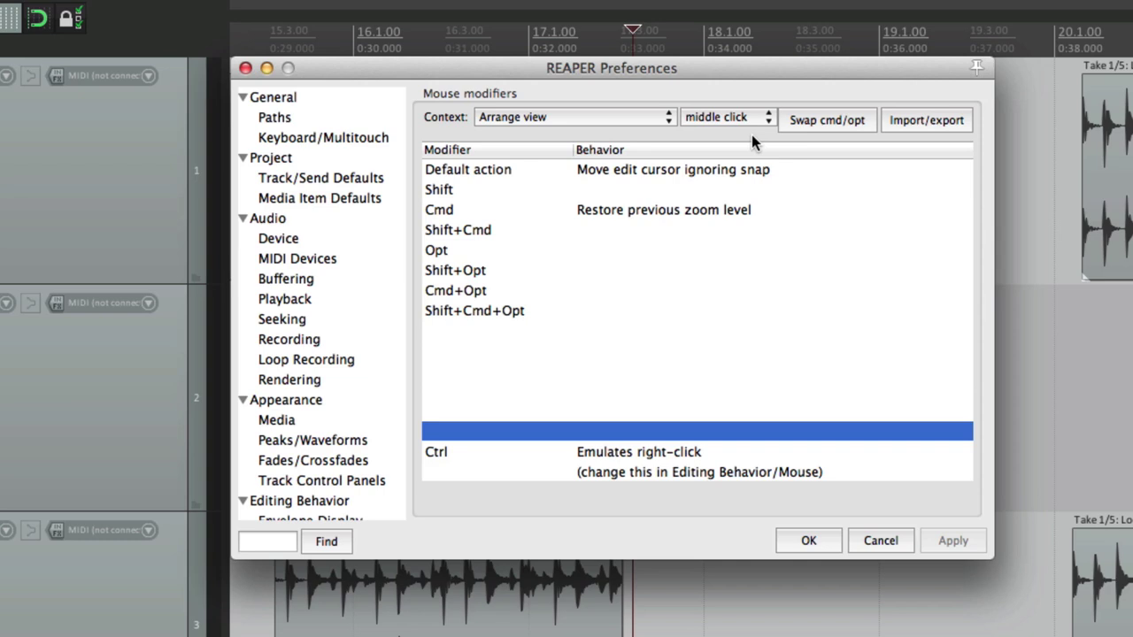
click(705, 174)
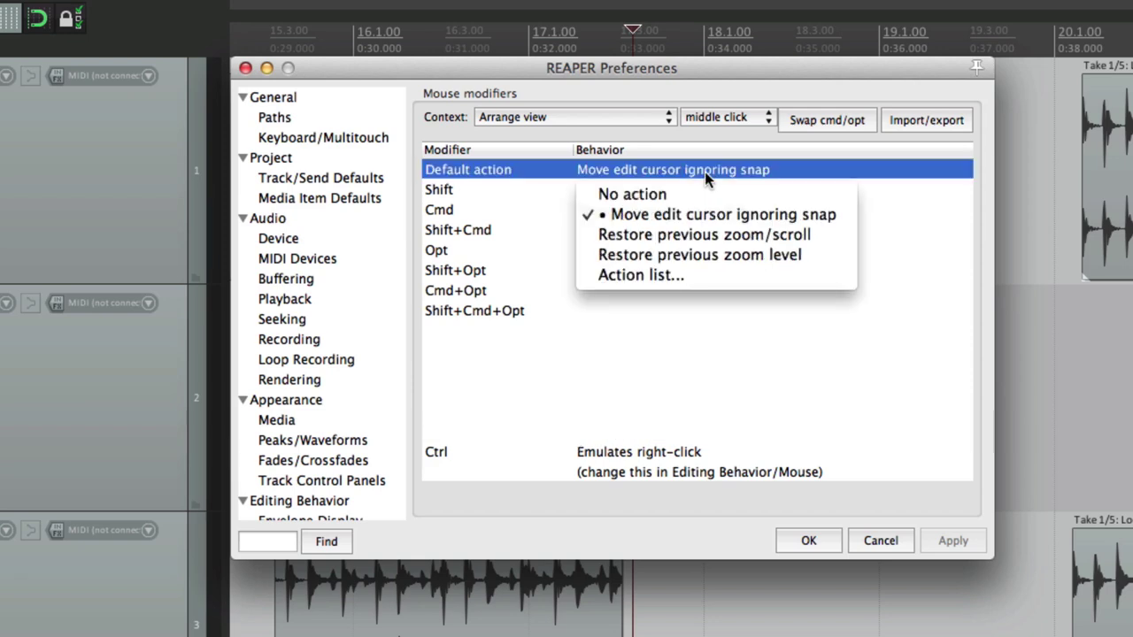
click(736, 237)
- Set the default right-drag action in the Arrange view to Marquee zoom and apply the preferences
click(727, 118)
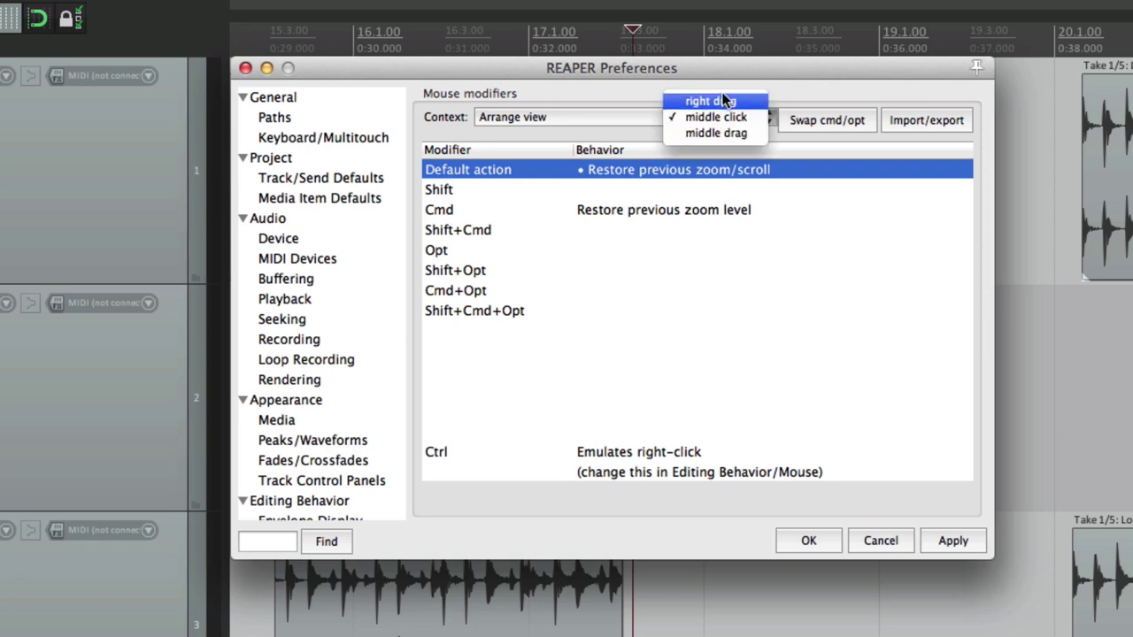
click(724, 101)
click(633, 169)
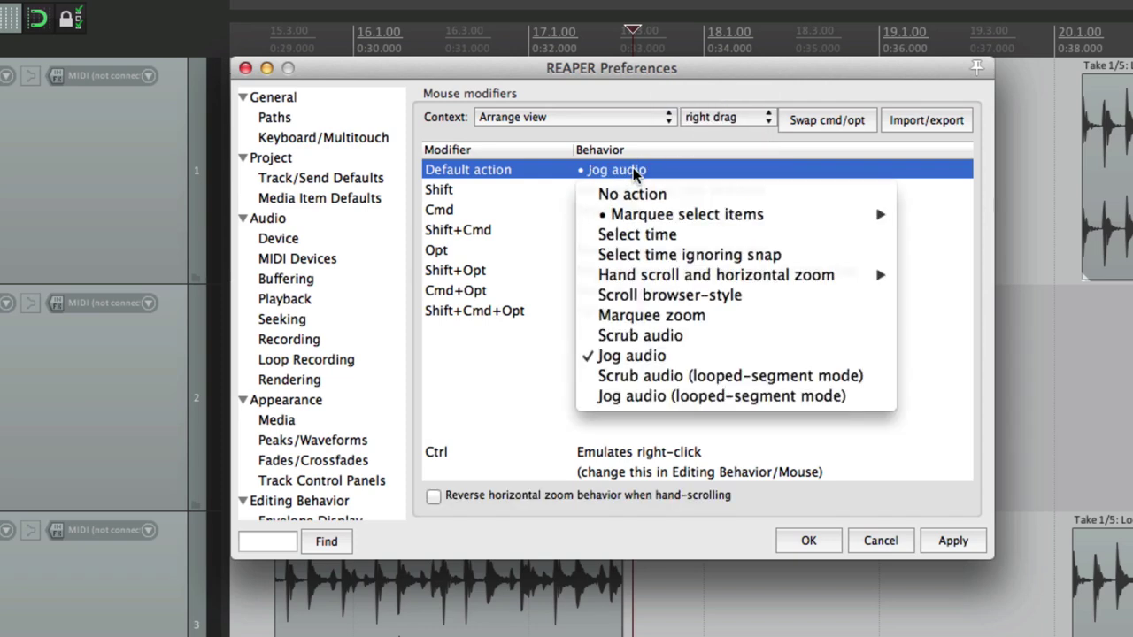
click(668, 319)
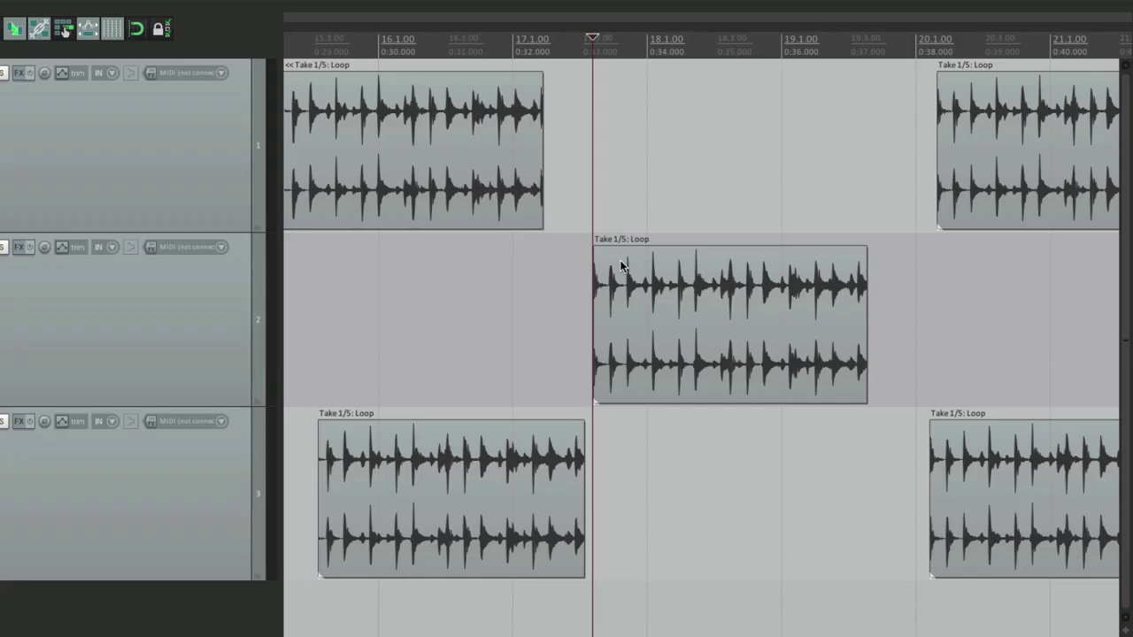
- Marquee-zoom twice into the start of the full track 2 loop and restore the previous zoom and scroll twice
mouse_move(584, 264)
mouse_down()
mouse_move(616, 270)
mouse_move(605, 271)
mouse_up()
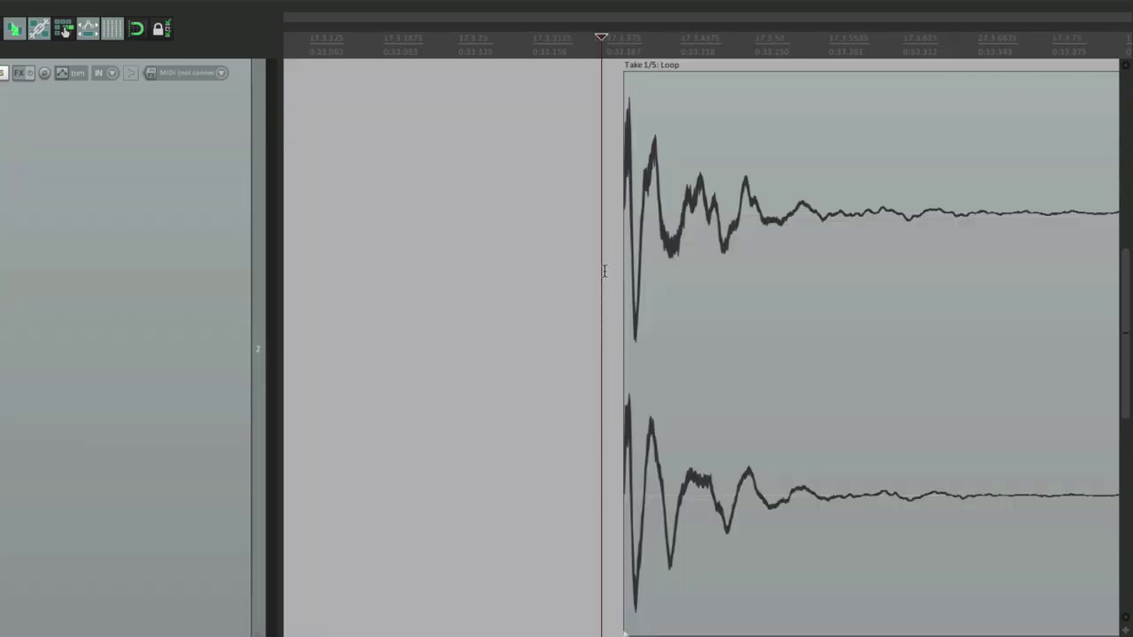
drag(587, 233, 701, 285)
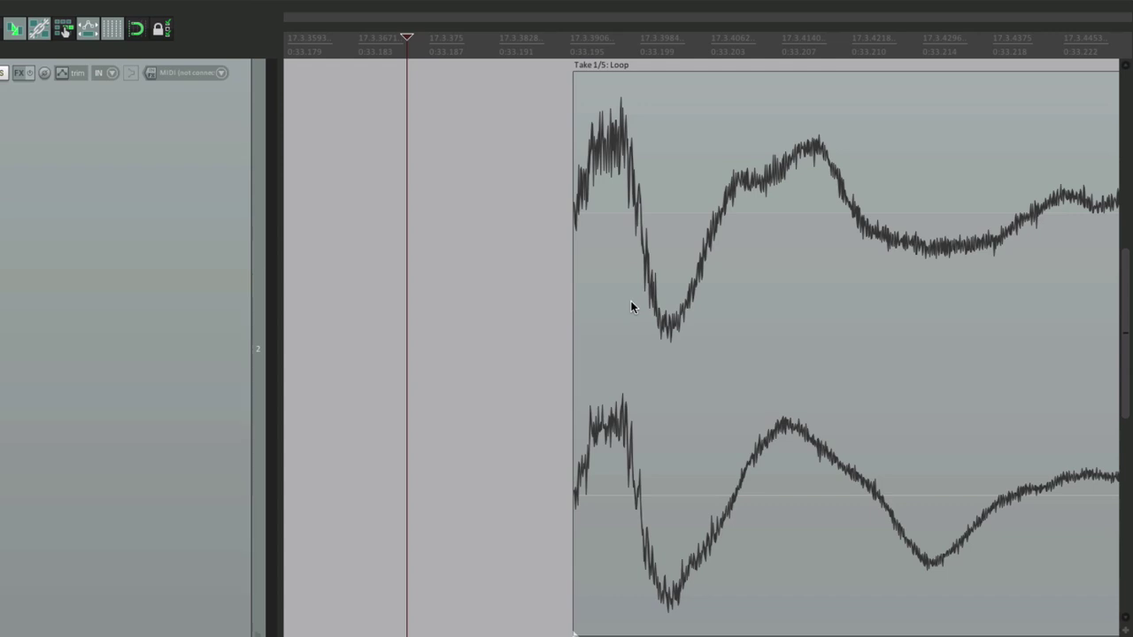
scroll(630, 300, down, 5)
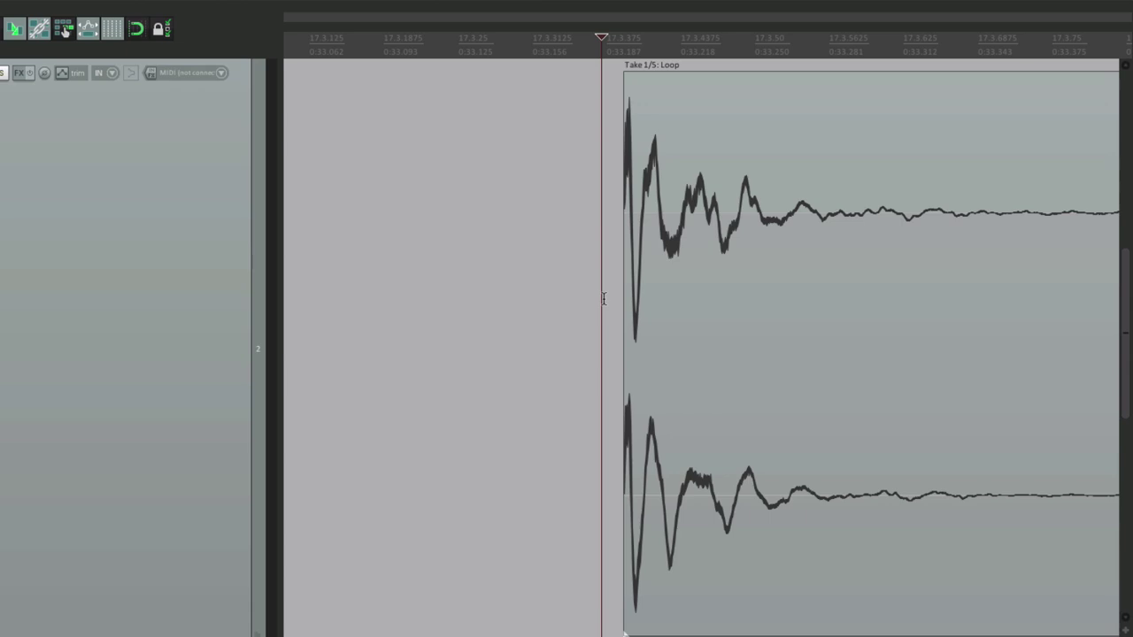
scroll(604, 299, down, 8)
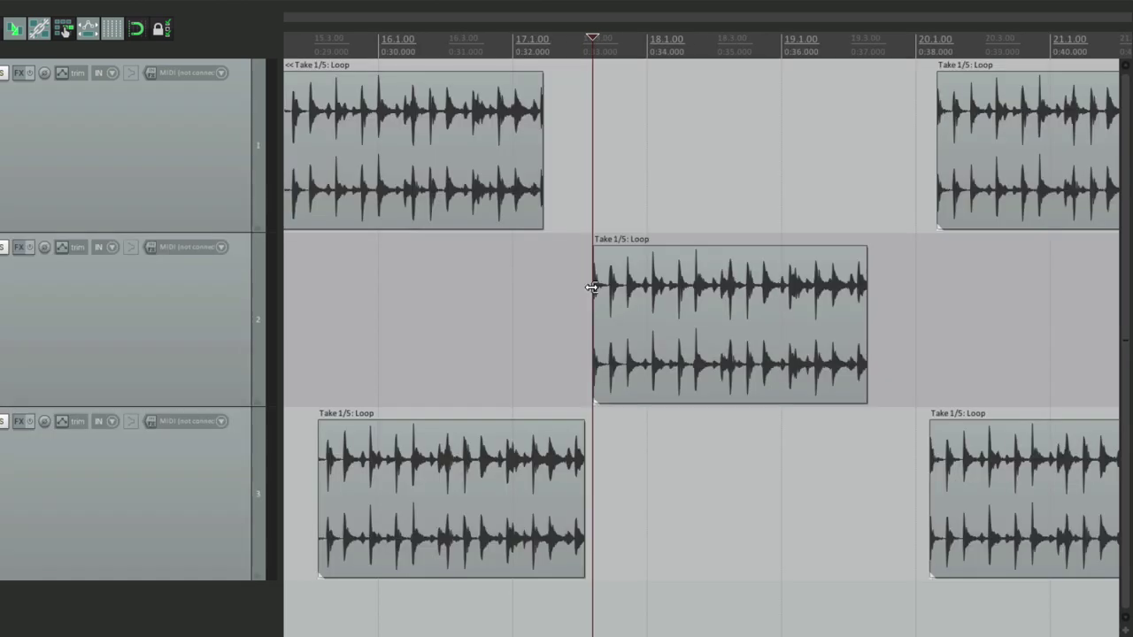
- Review the actions available for the default middle click in the Arrange view's mouse modifiers
key(super+comma)
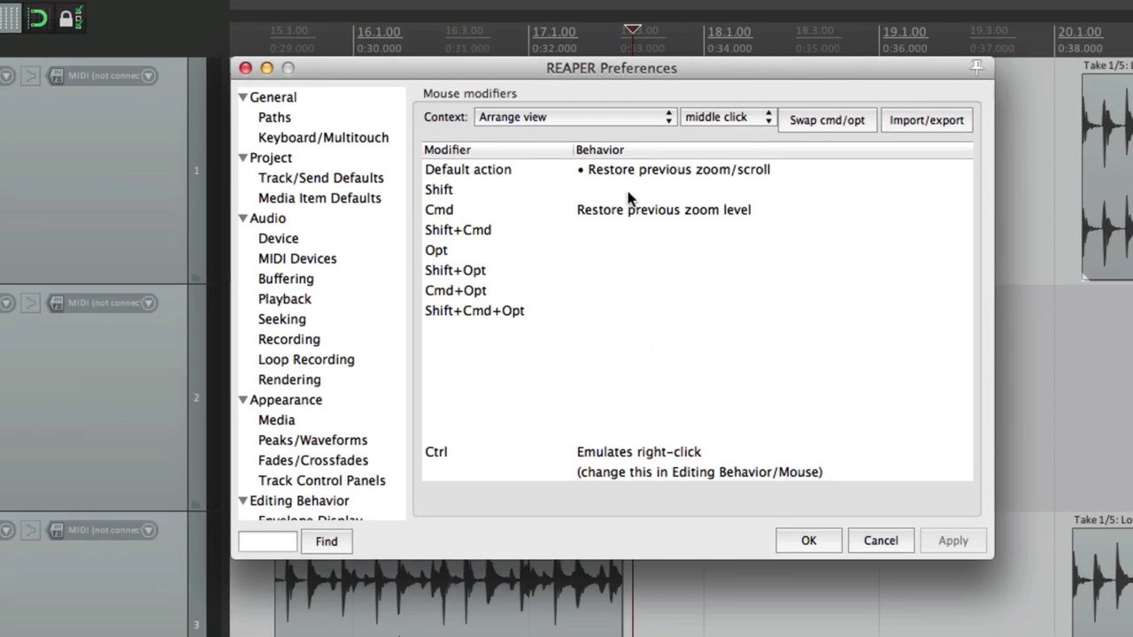
click(576, 151)
click(612, 172)
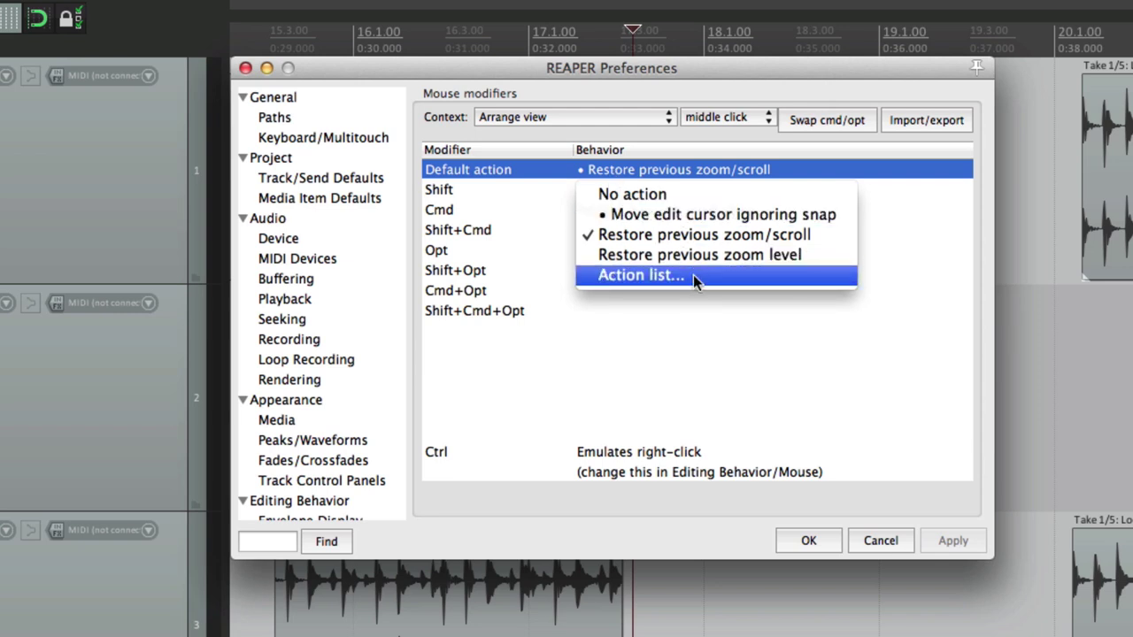
click(678, 347)
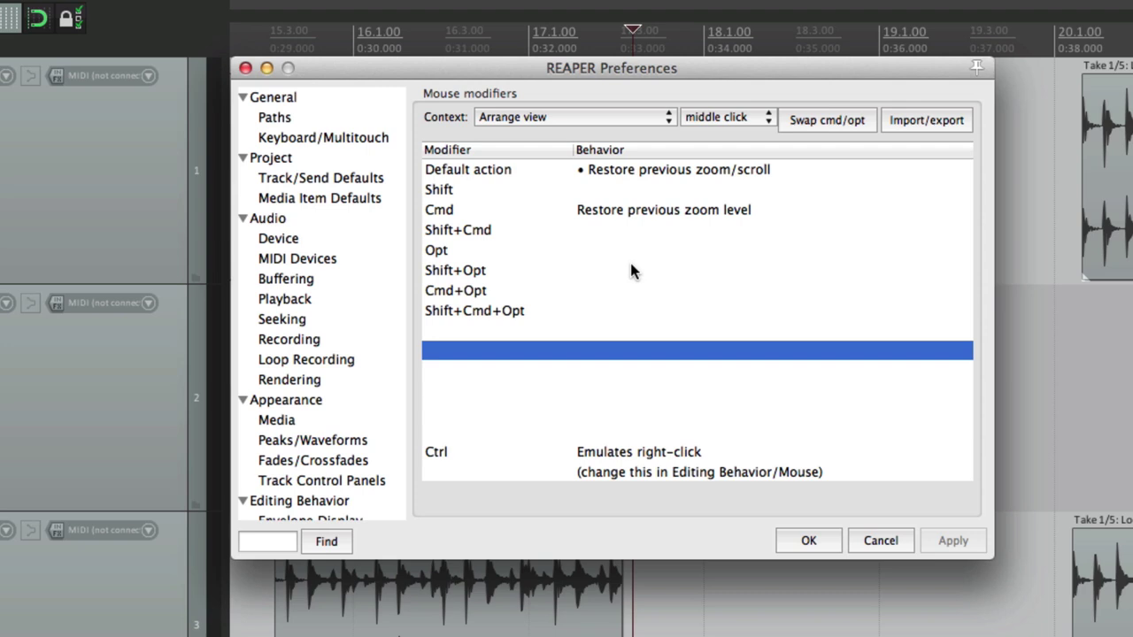
- Review the Arrange view's middle-drag modifiers and default action choices, and return to the right-drag settings
click(724, 124)
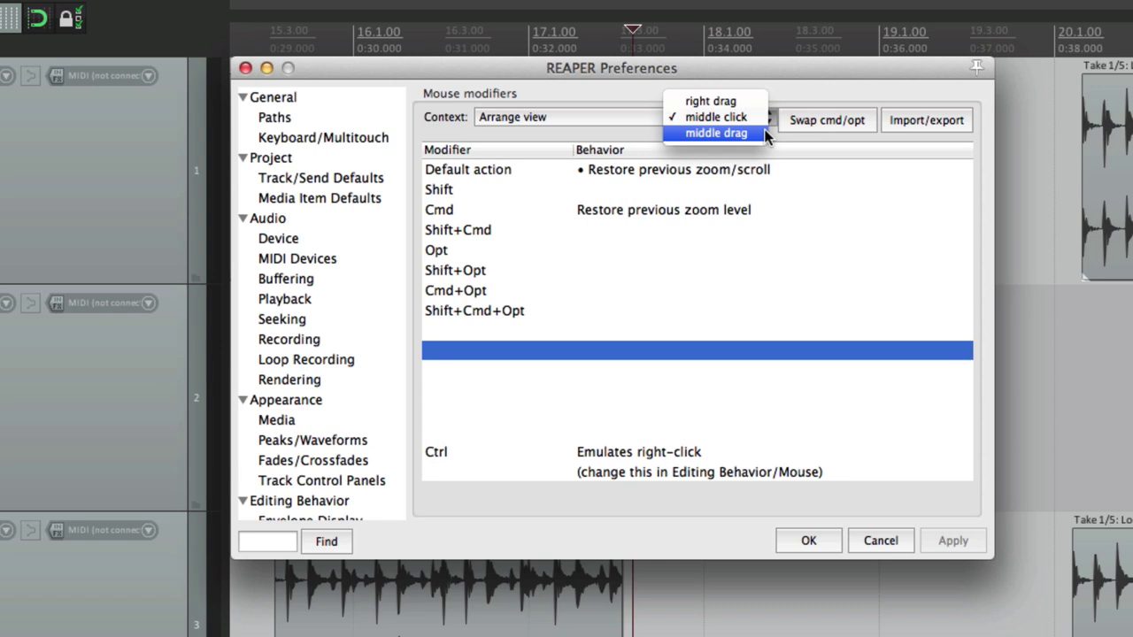
click(761, 133)
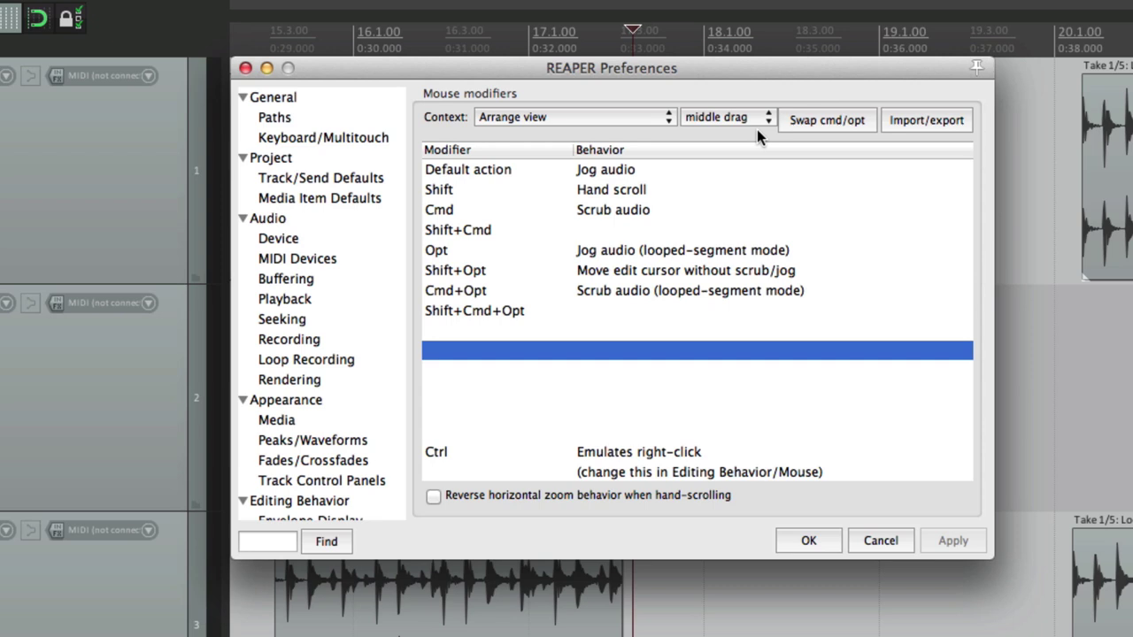
click(687, 170)
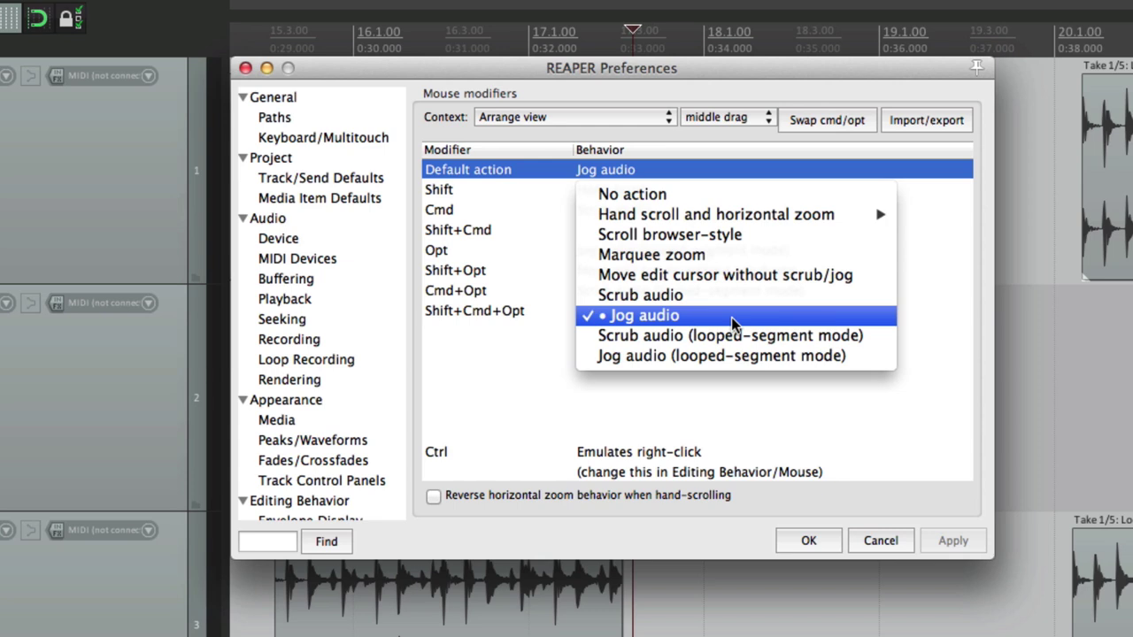
click(543, 351)
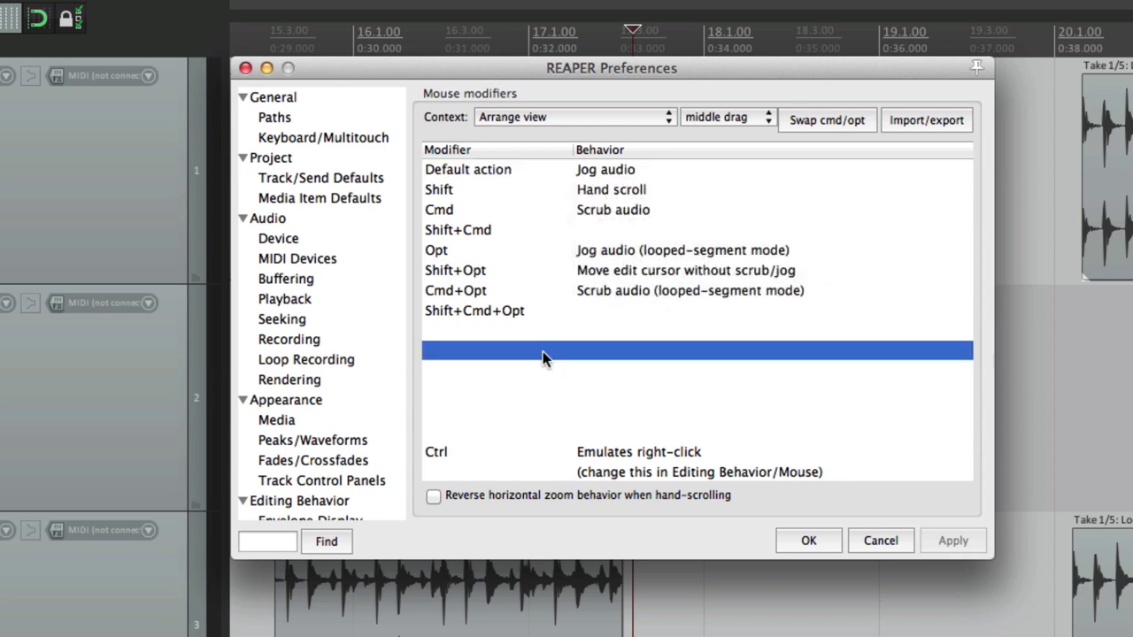
click(703, 118)
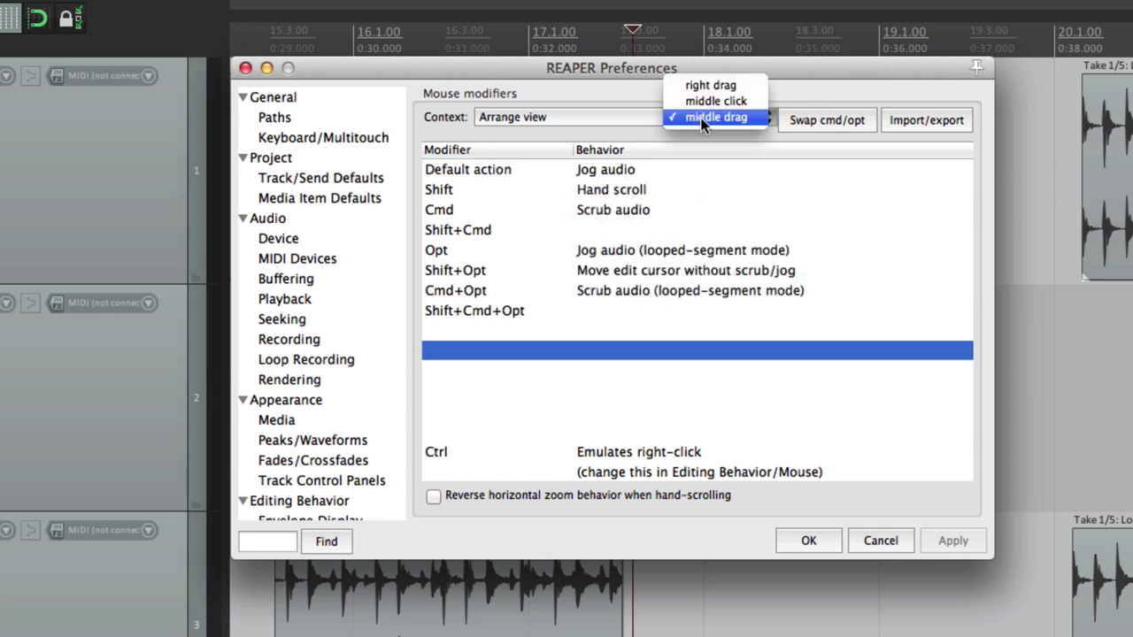
click(721, 87)
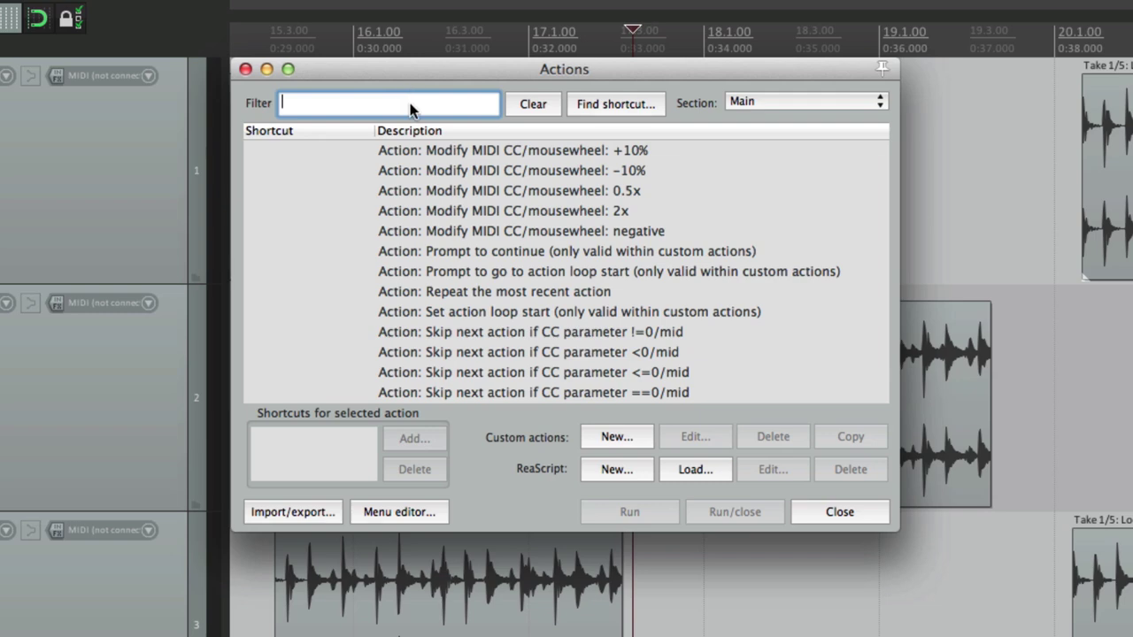
- Filter the Actions list by "mouse modifier", enlarge its window and look through the actions that set default mouse modifiers
text(mouse modifier)
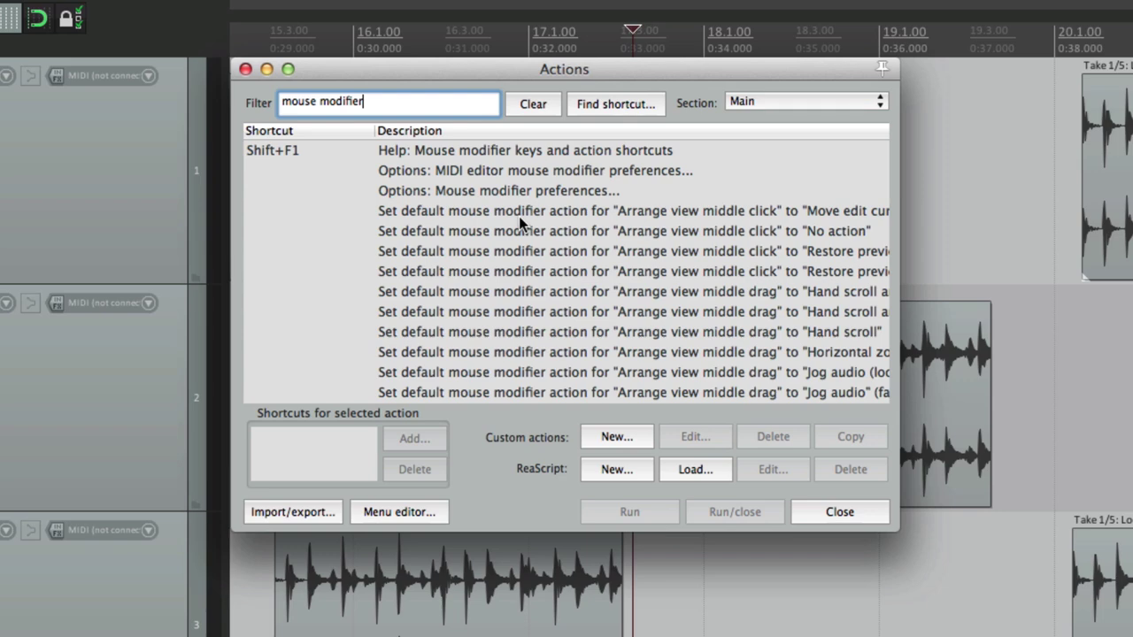
drag(895, 530, 1062, 571)
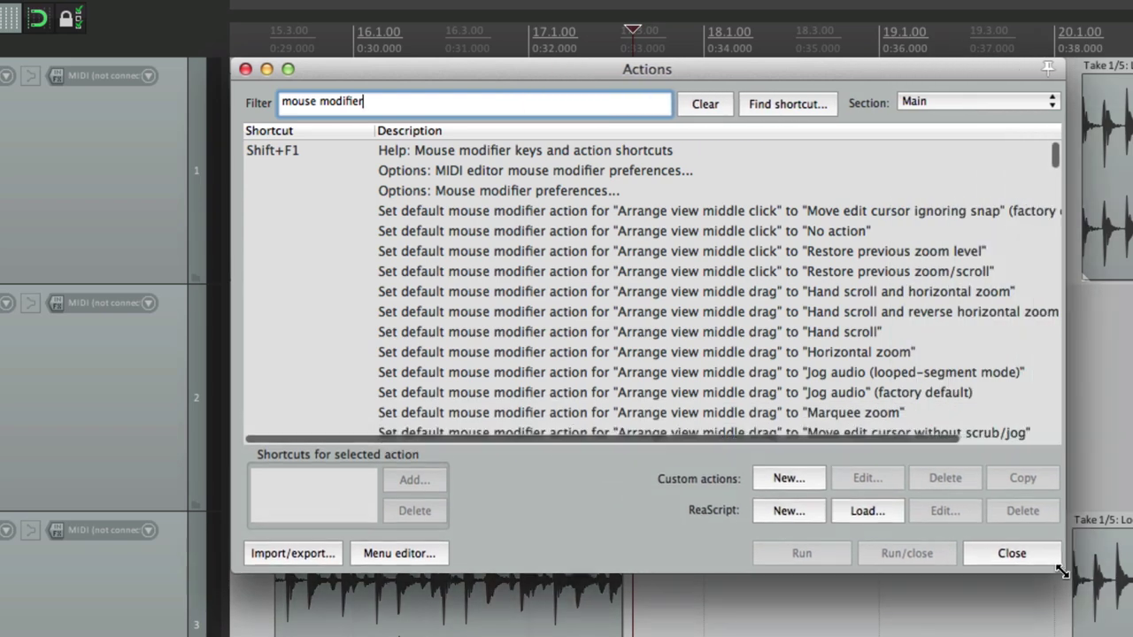
click(501, 211)
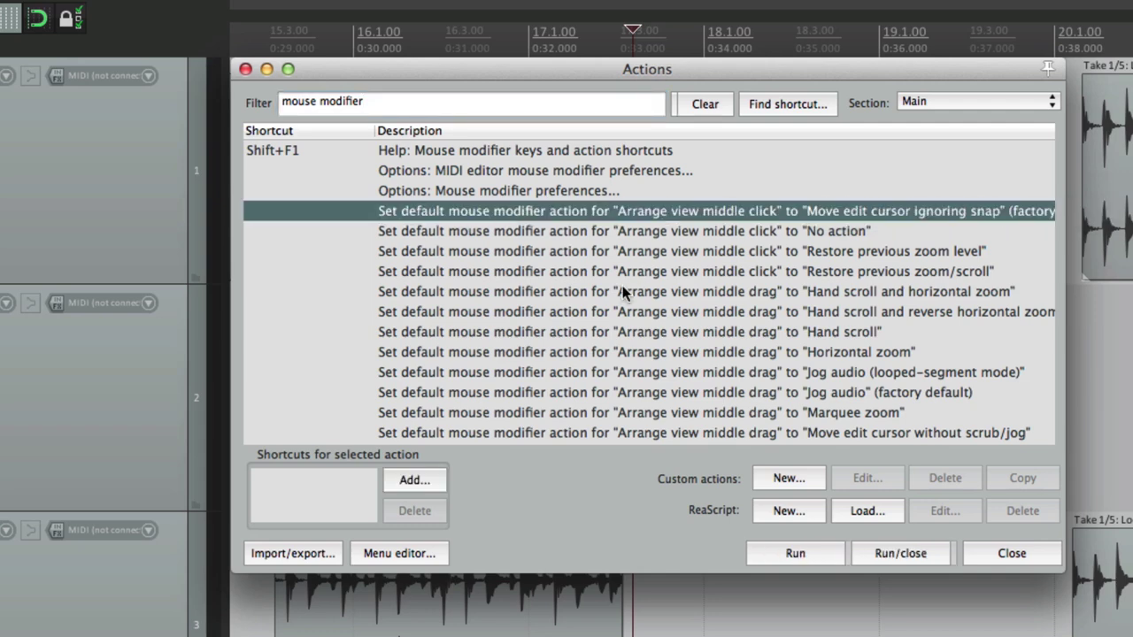
scroll(622, 292, down, 15)
scroll(622, 292, down, 2)
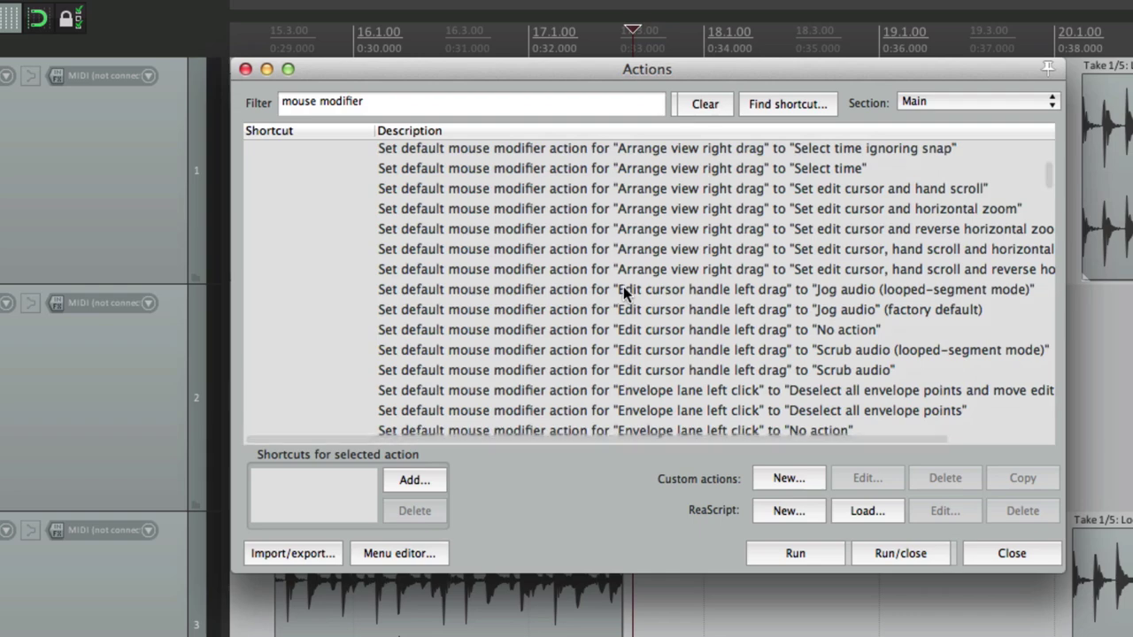
click(627, 305)
scroll(627, 305, down, 20)
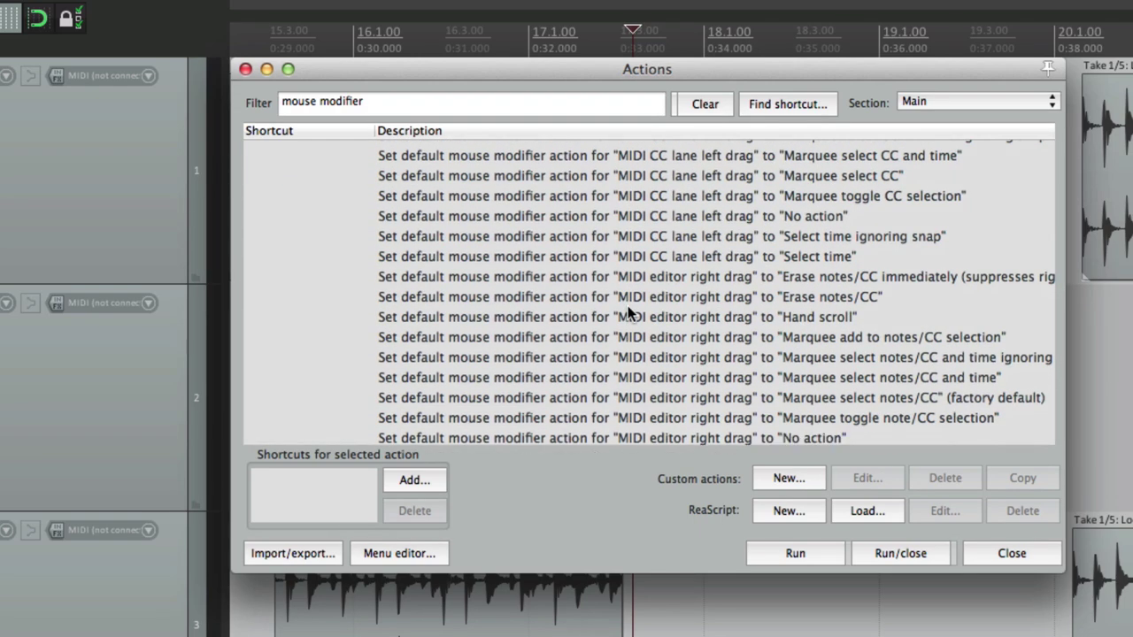
click(628, 316)
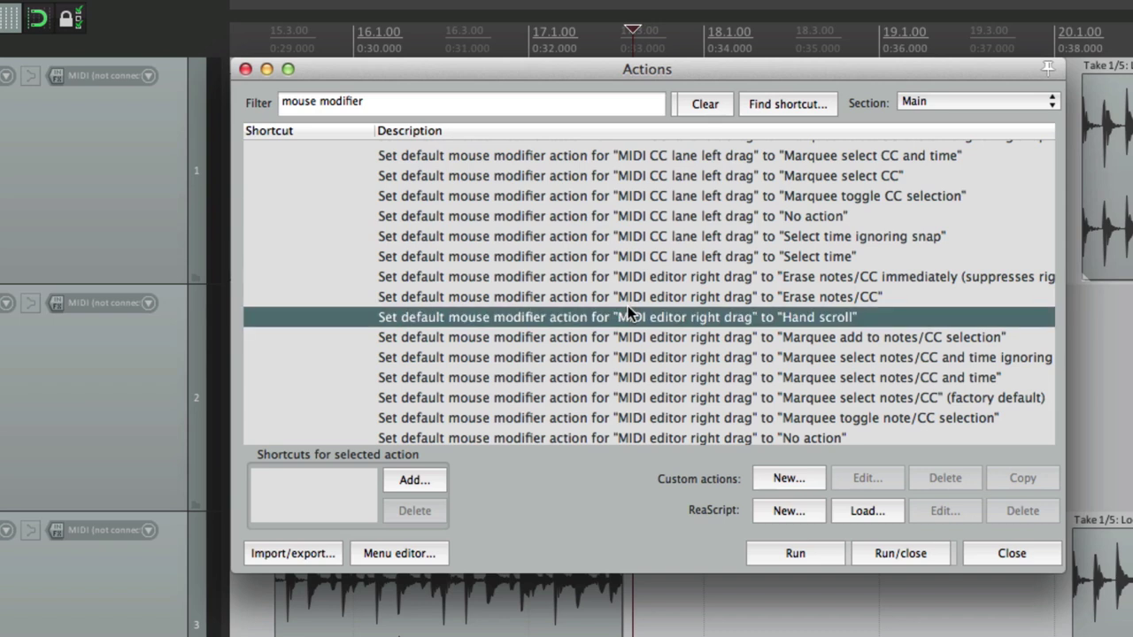